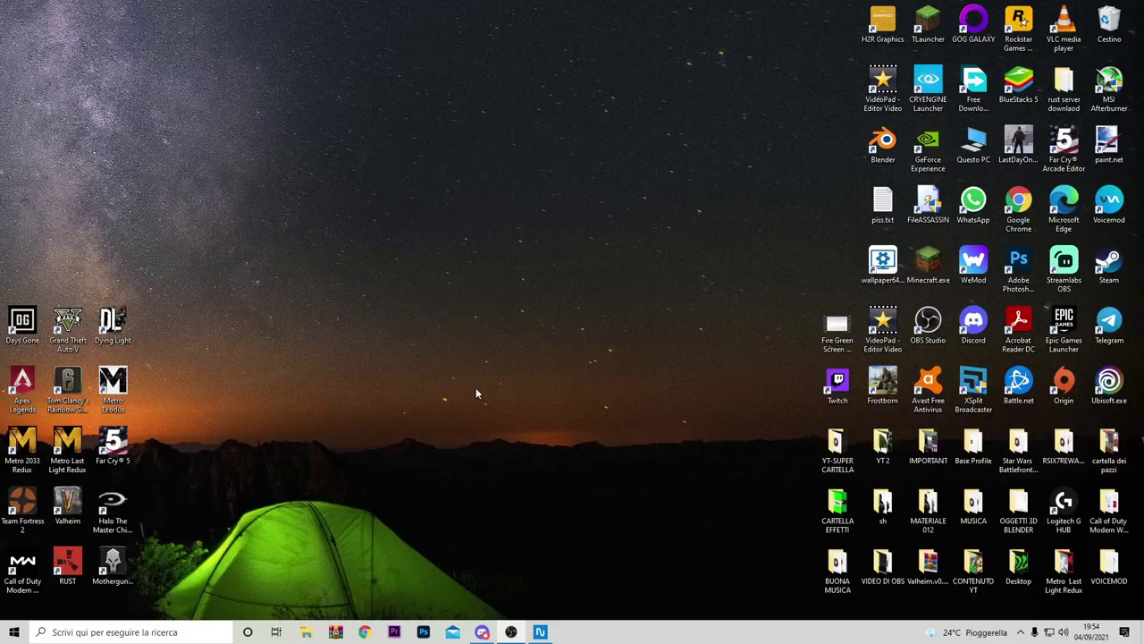
# Step: Find the Windows Update settings through system search, check the update status, and close the settings window
pyautogui.click(105, 632)
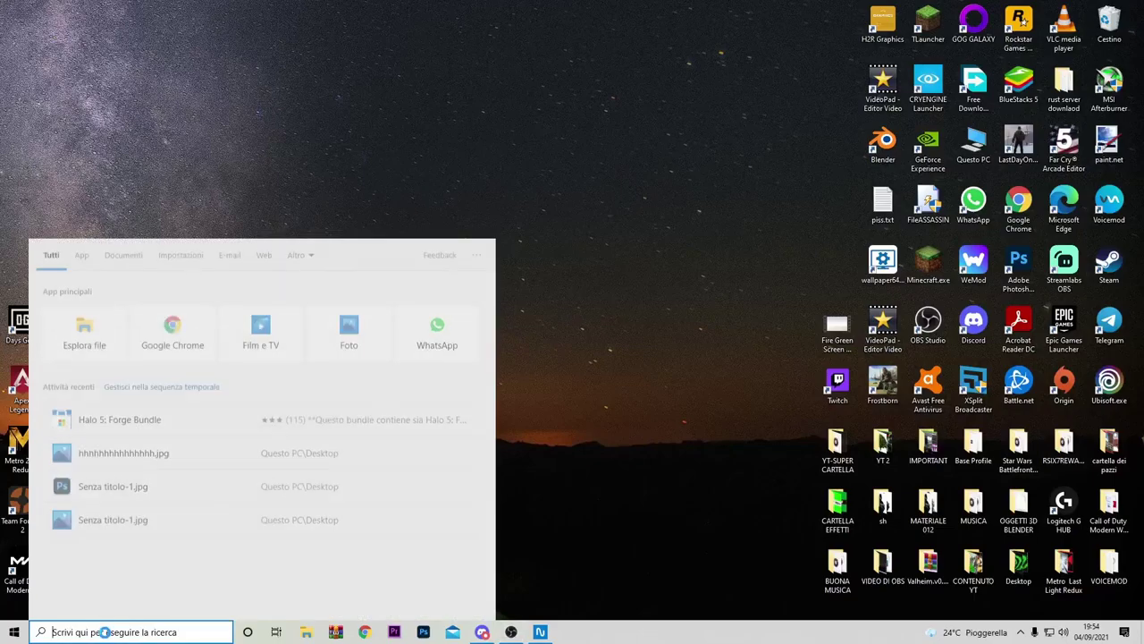
pyautogui.write('windows')
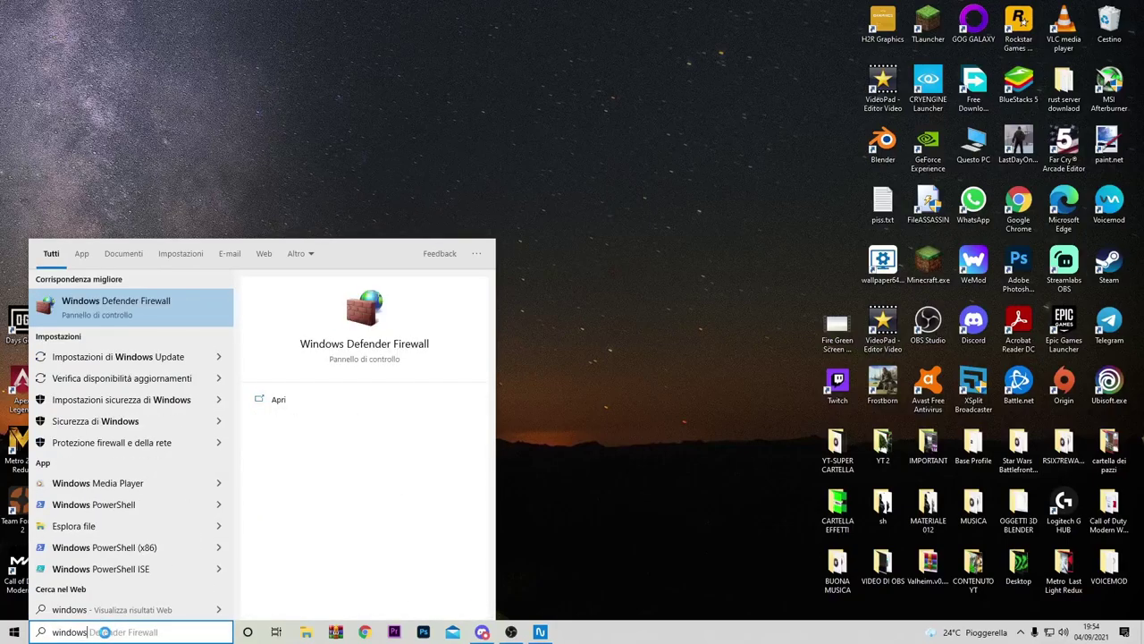
pyautogui.write('update')
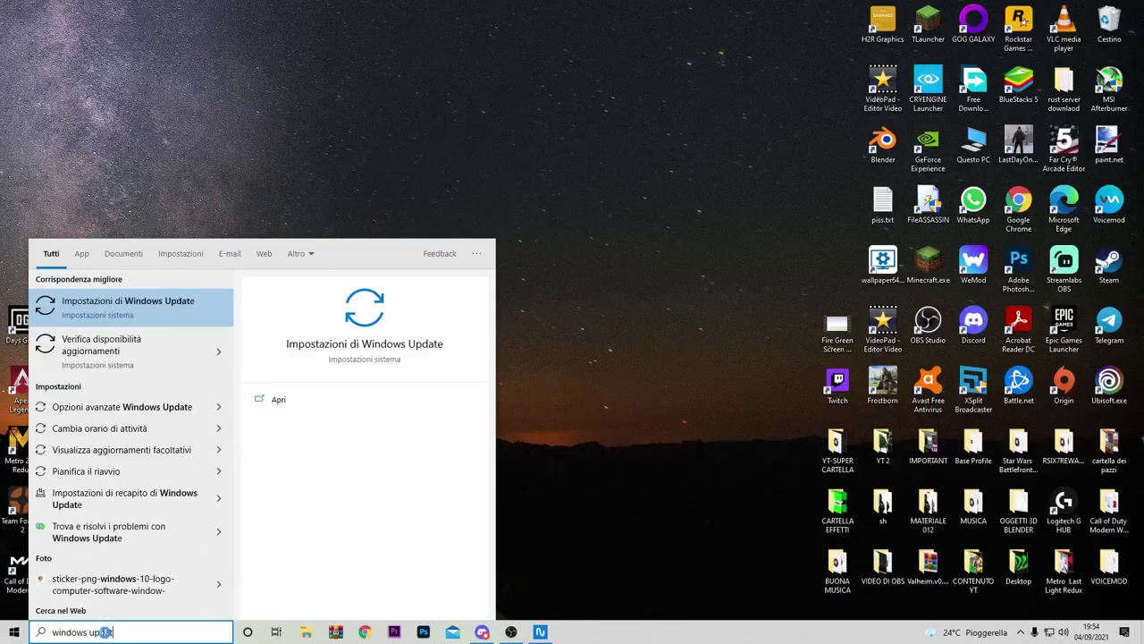
pyautogui.press('Return')
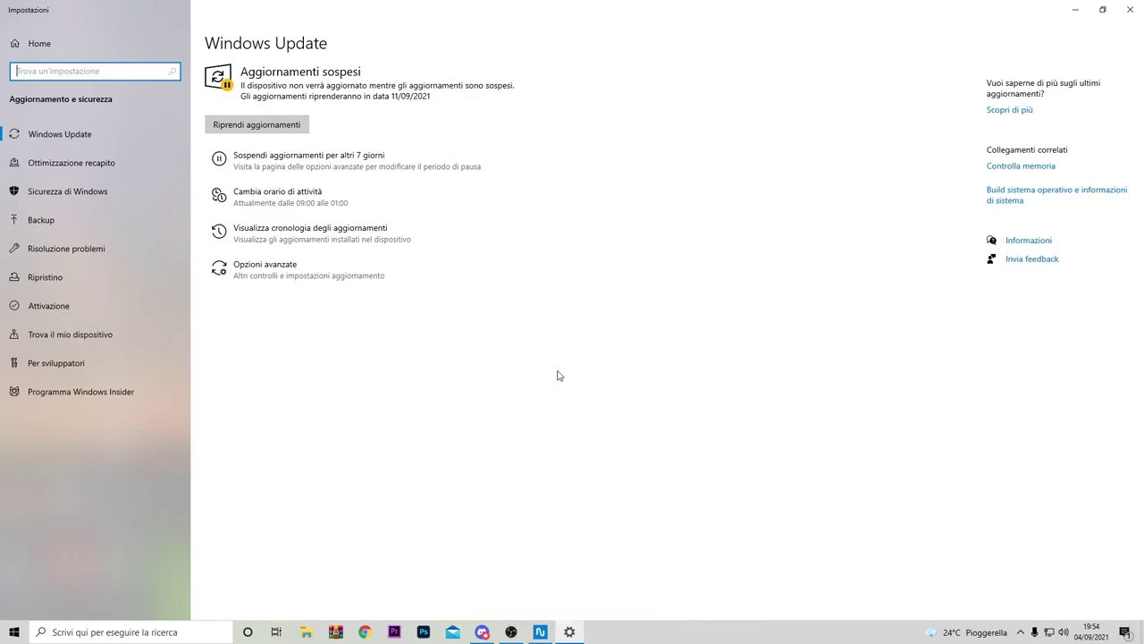
pyautogui.click(1130, 10)
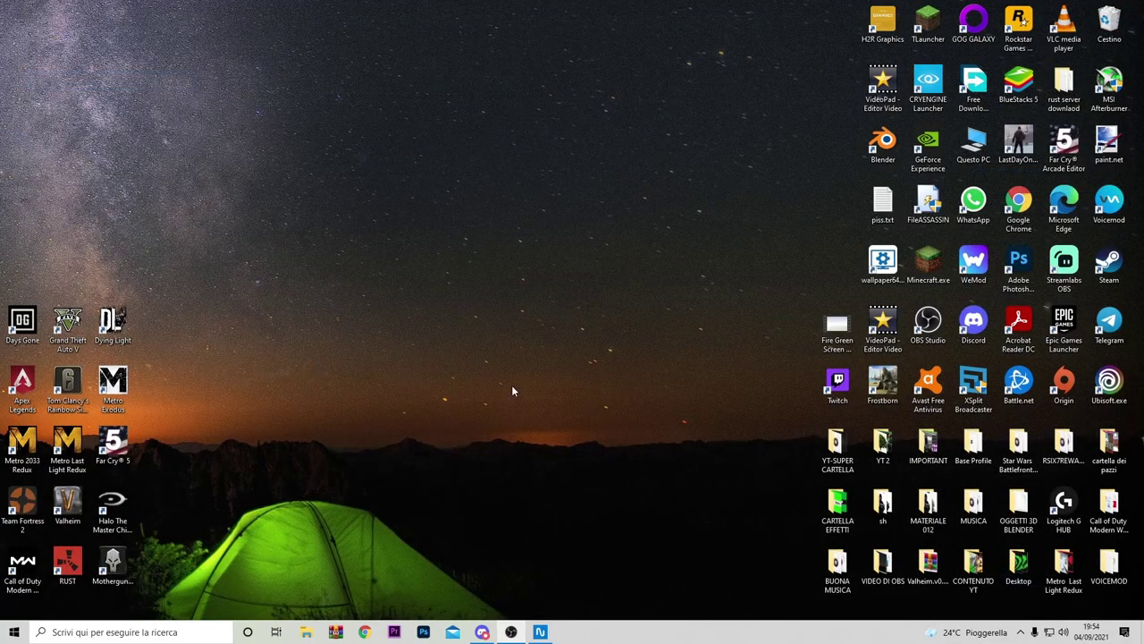
# Step: Open Device Manager and expand the "Input e output audio" category
pyautogui.rightClick(1064, 632)
pyautogui.rightClick(15, 632)
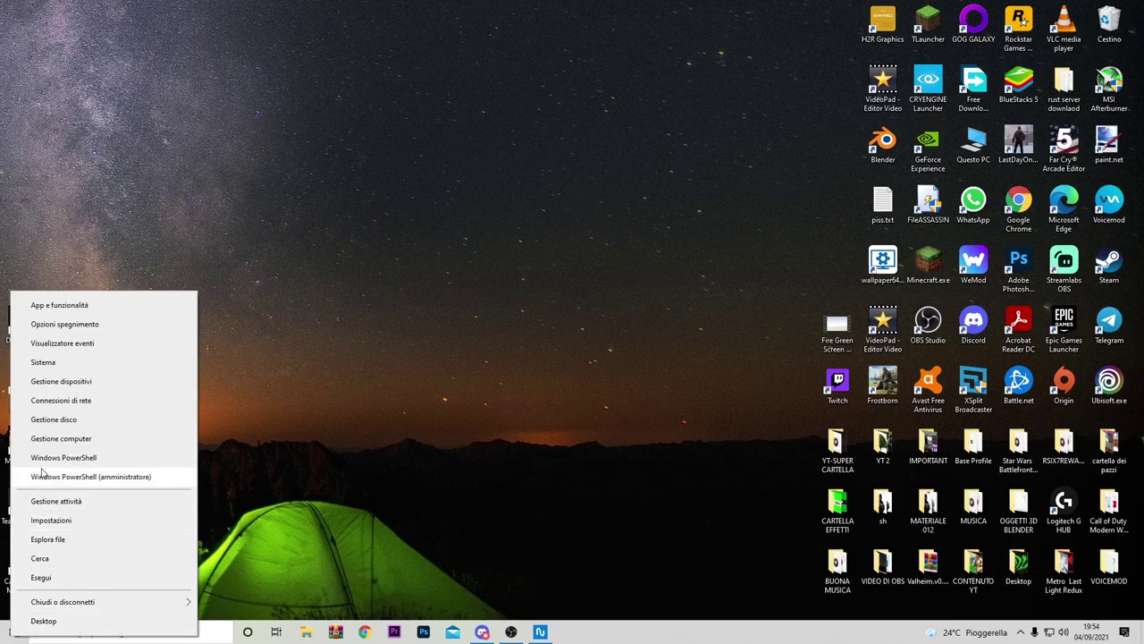
pyautogui.click(54, 381)
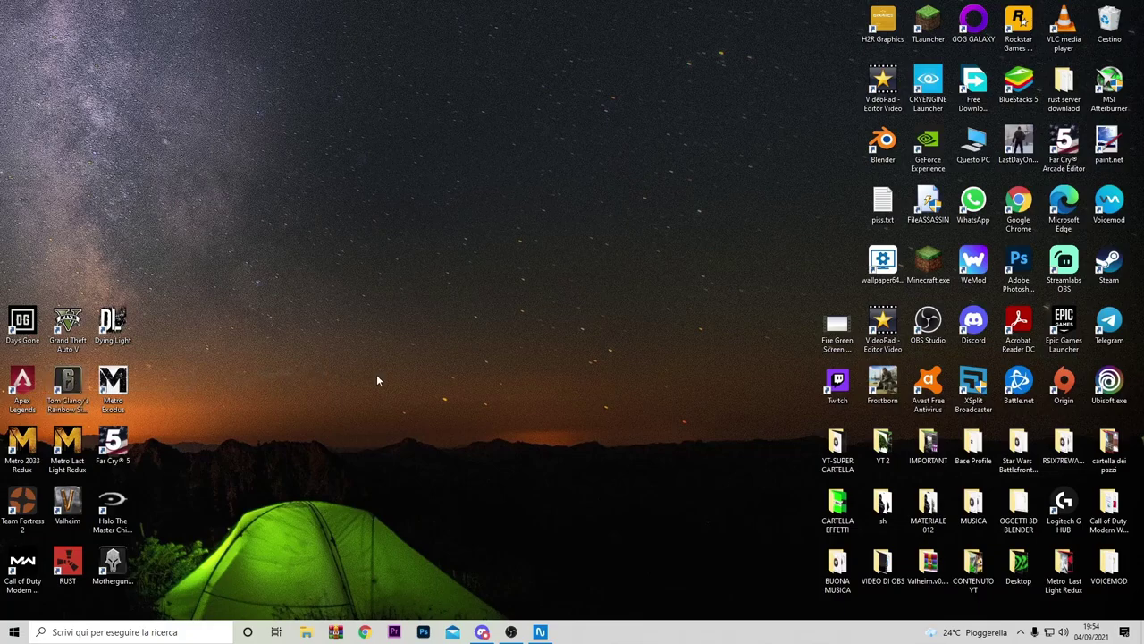
pyautogui.moveTo(360, 34); pyautogui.dragTo(513, 54)
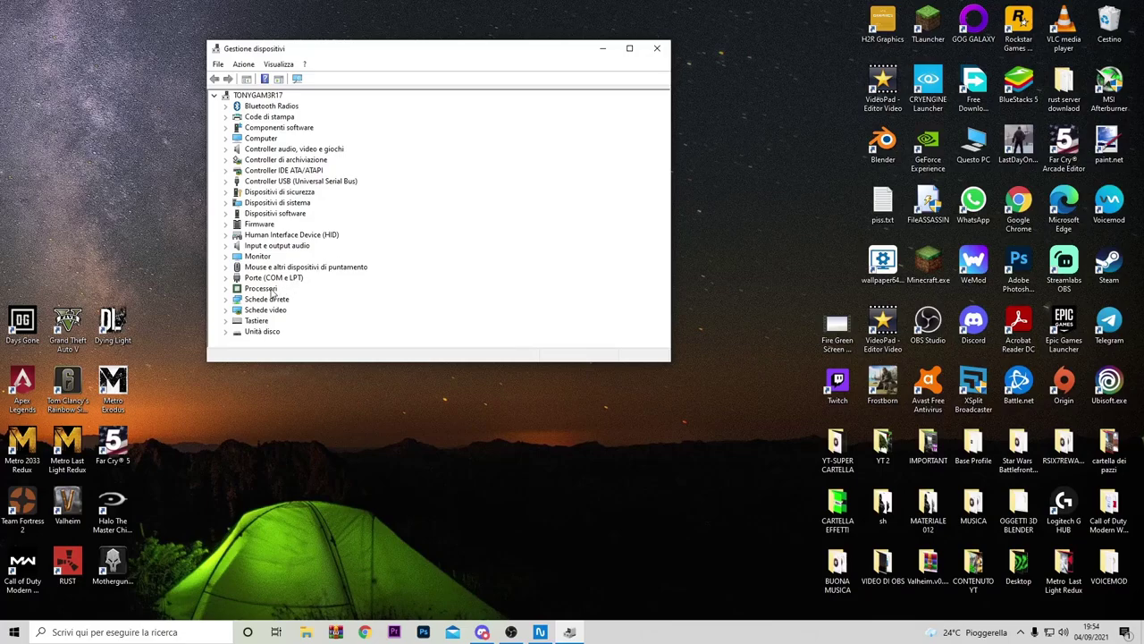
pyautogui.click(226, 247)
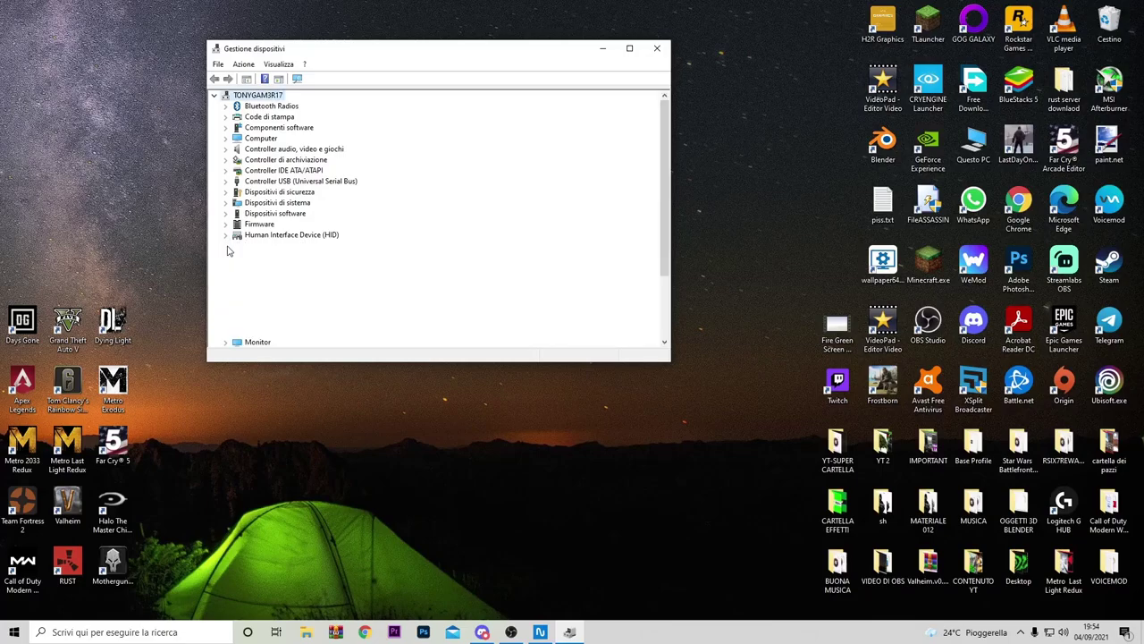
pyautogui.scroll(1, 398, 312)
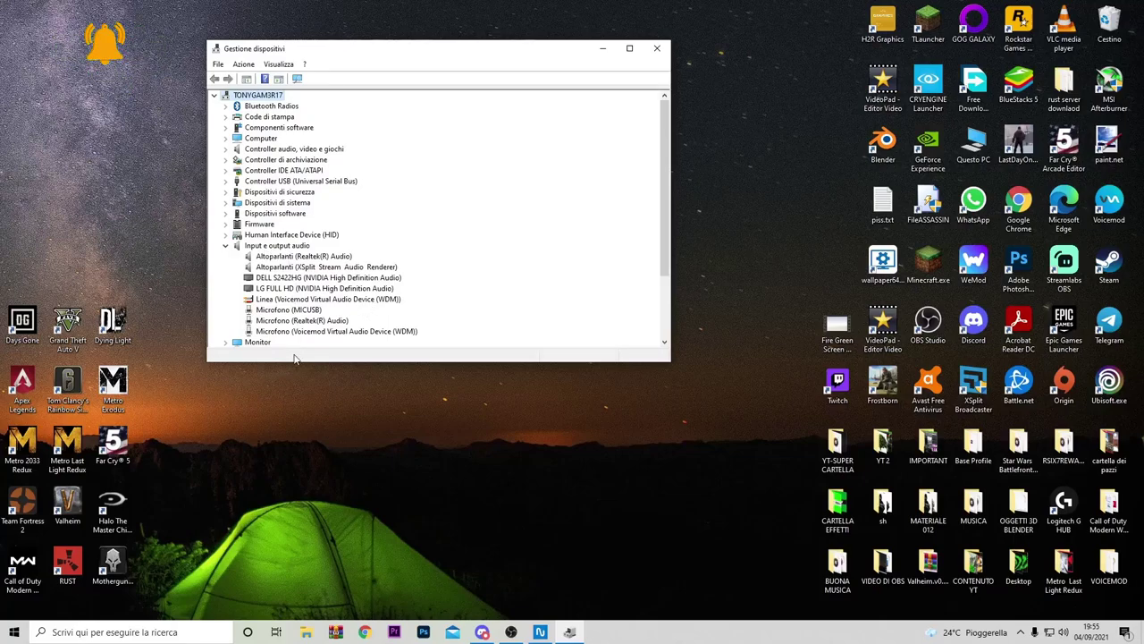
# Step: Check the device status in the properties of Altoparlanti (Realtek(R) Audio), and close the properties
pyautogui.rightClick(283, 258)
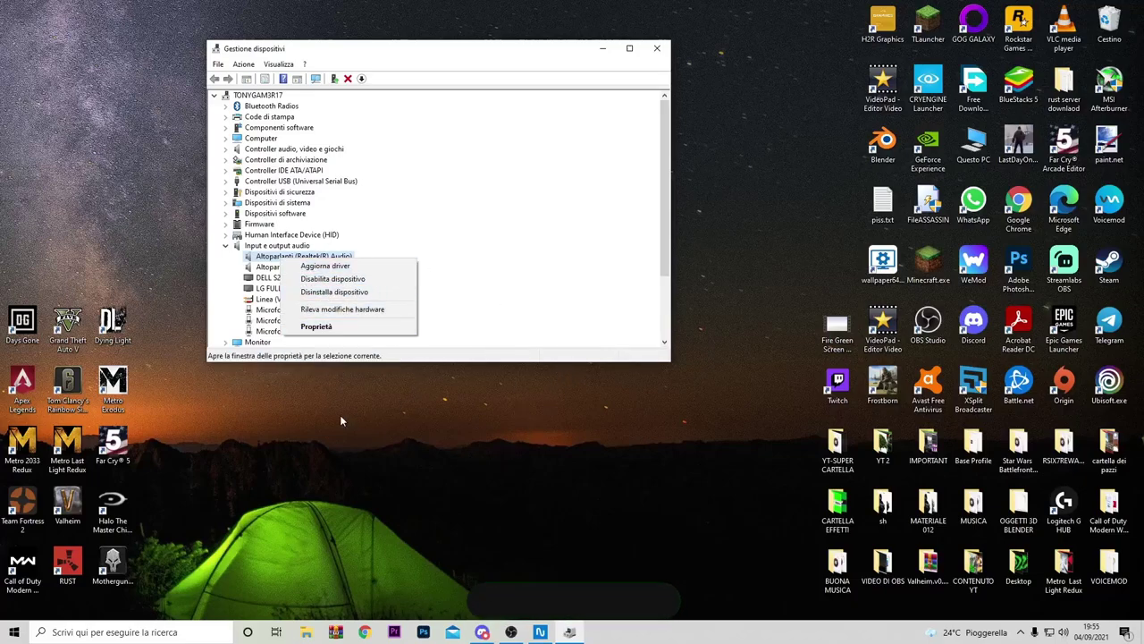
pyautogui.click(322, 332)
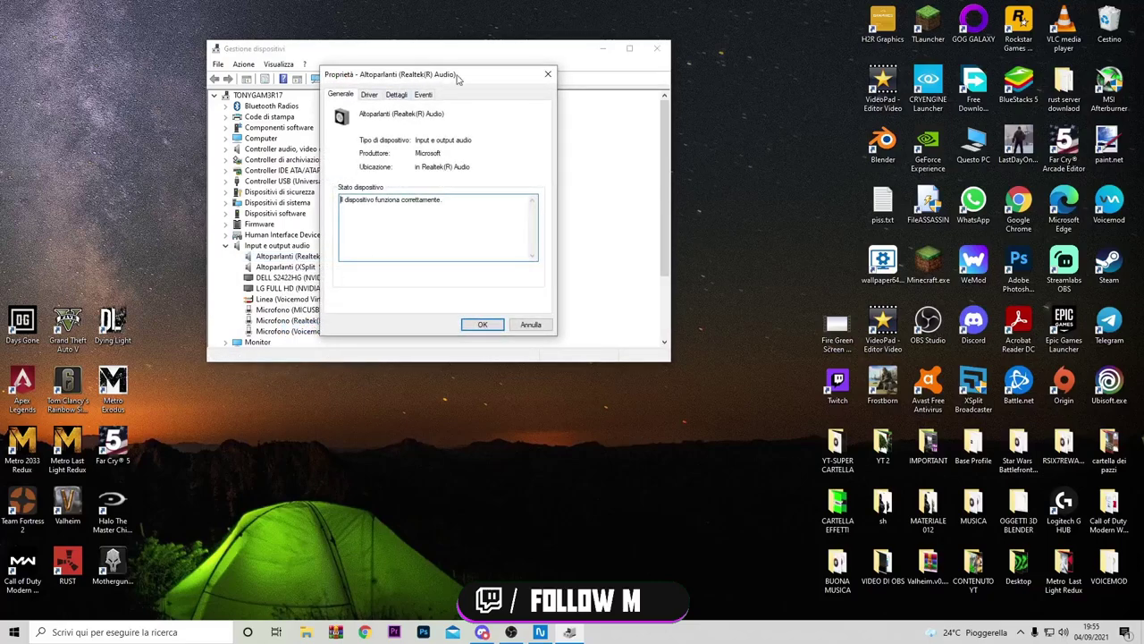
pyautogui.moveTo(477, 79); pyautogui.dragTo(502, 113)
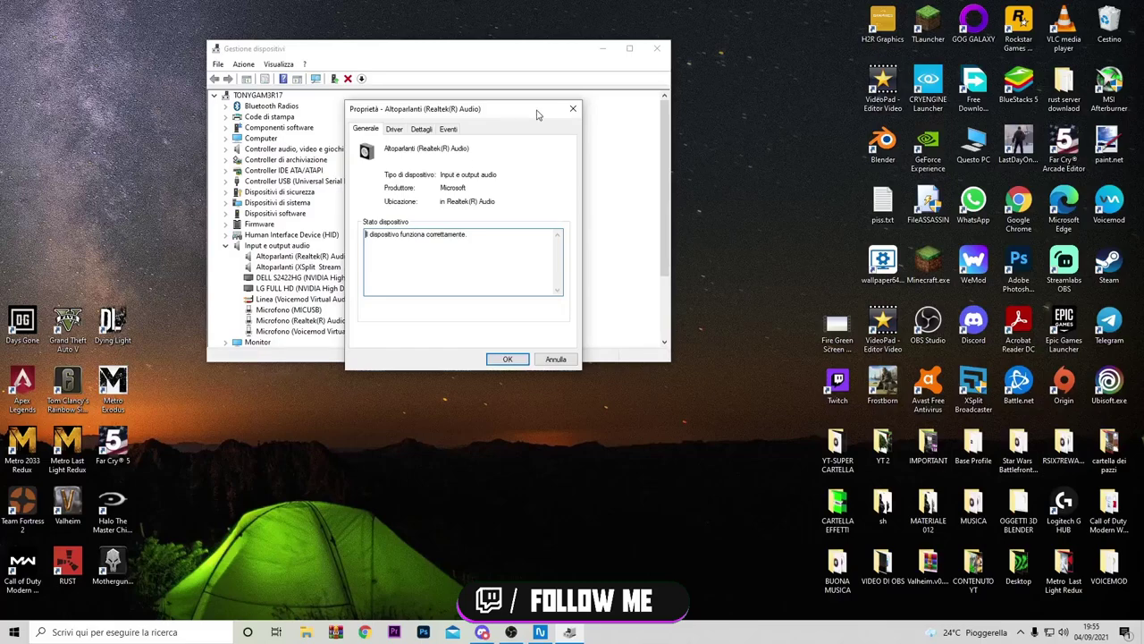
pyautogui.click(573, 108)
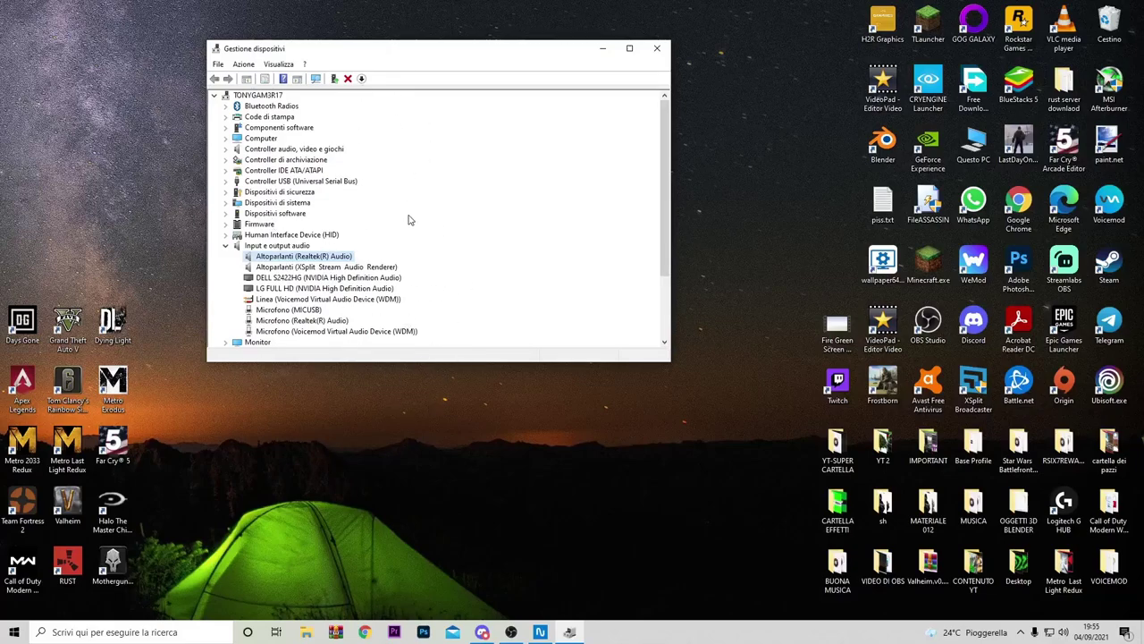
# Step: Check the device status in the properties of DELL S2422HG (NVIDIA High Definition Audio), and close Device Manager
pyautogui.click(288, 278)
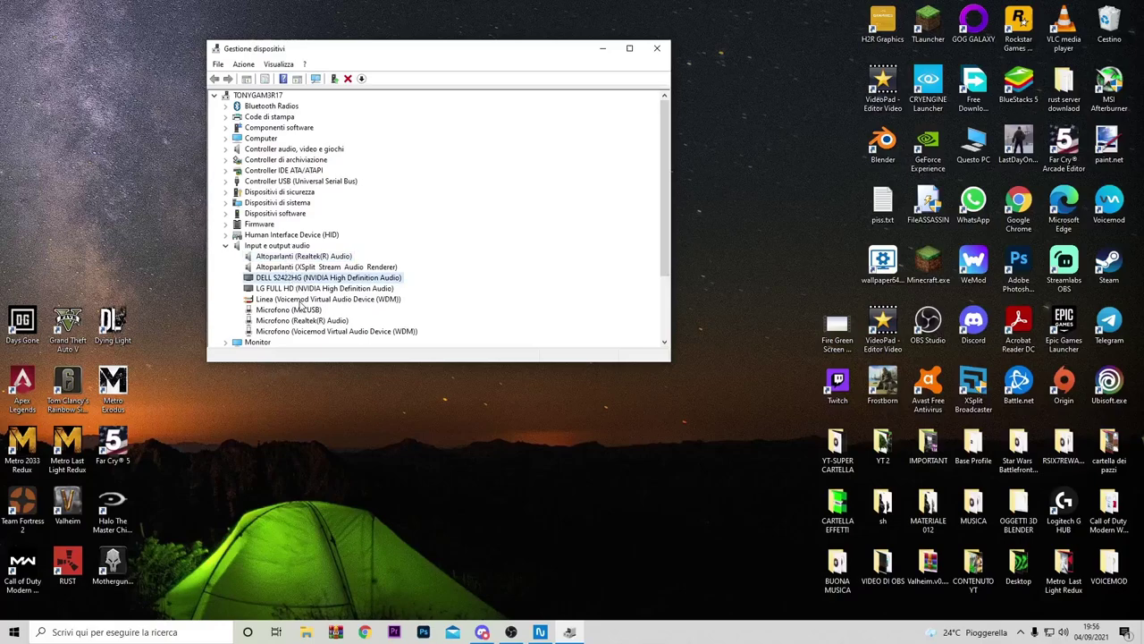
pyautogui.doubleClick(304, 278)
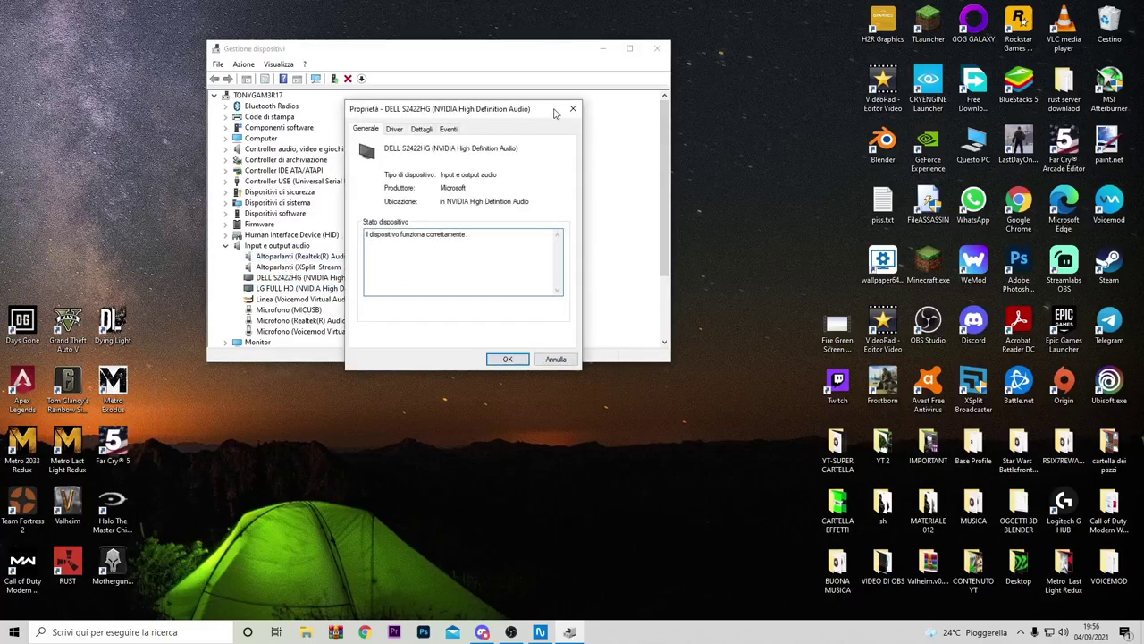
pyautogui.click(573, 108)
pyautogui.doubleClick(277, 279)
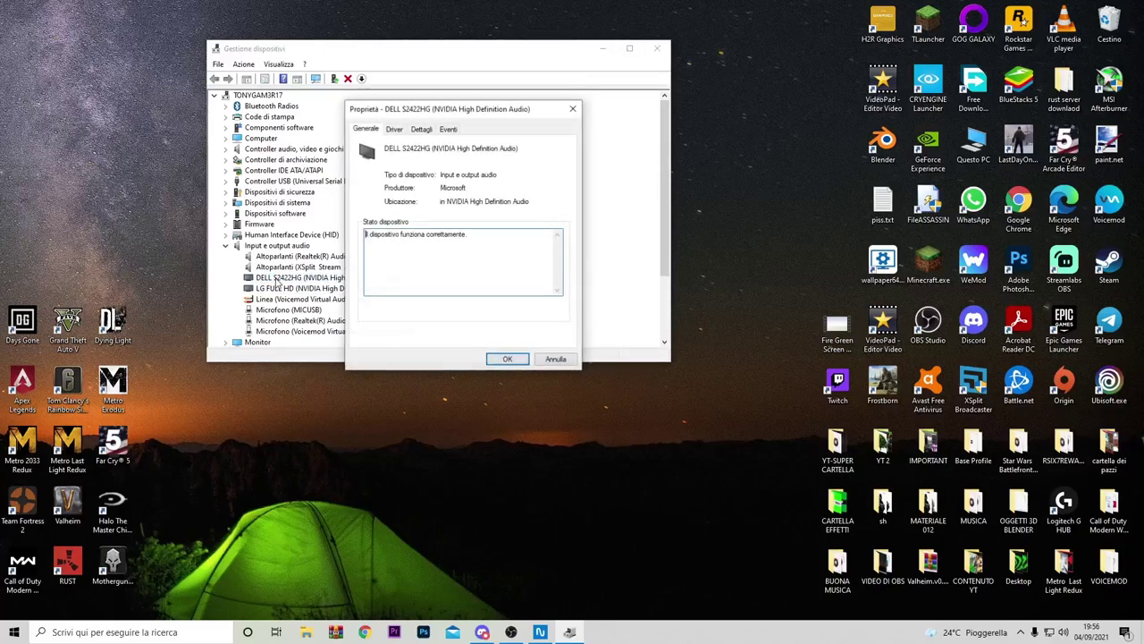
pyautogui.click(573, 109)
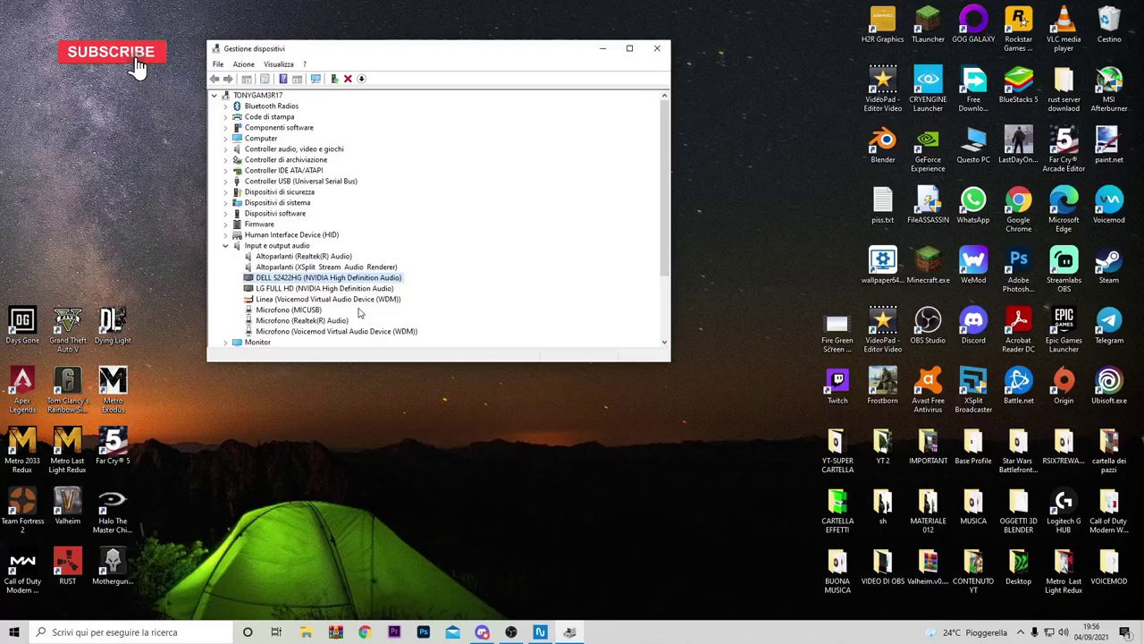
pyautogui.click(667, 51)
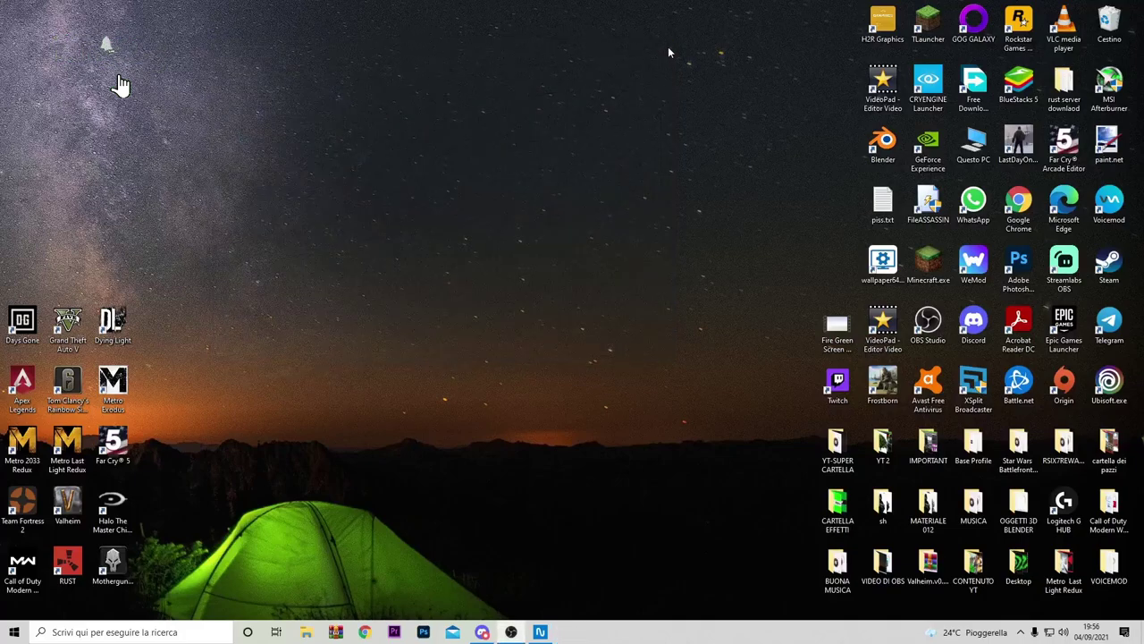
# Step: Open the audio control panel from the system sound settings and review the list of playback devices
pyautogui.rightClick(1063, 632)
pyautogui.click(1041, 539)
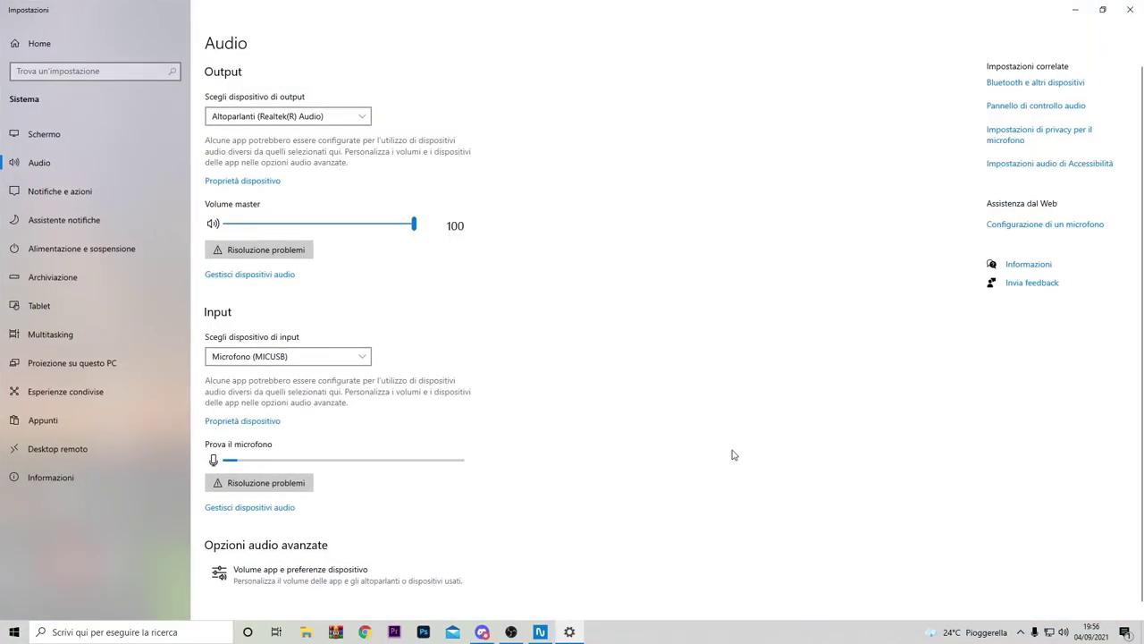
pyautogui.click(1029, 108)
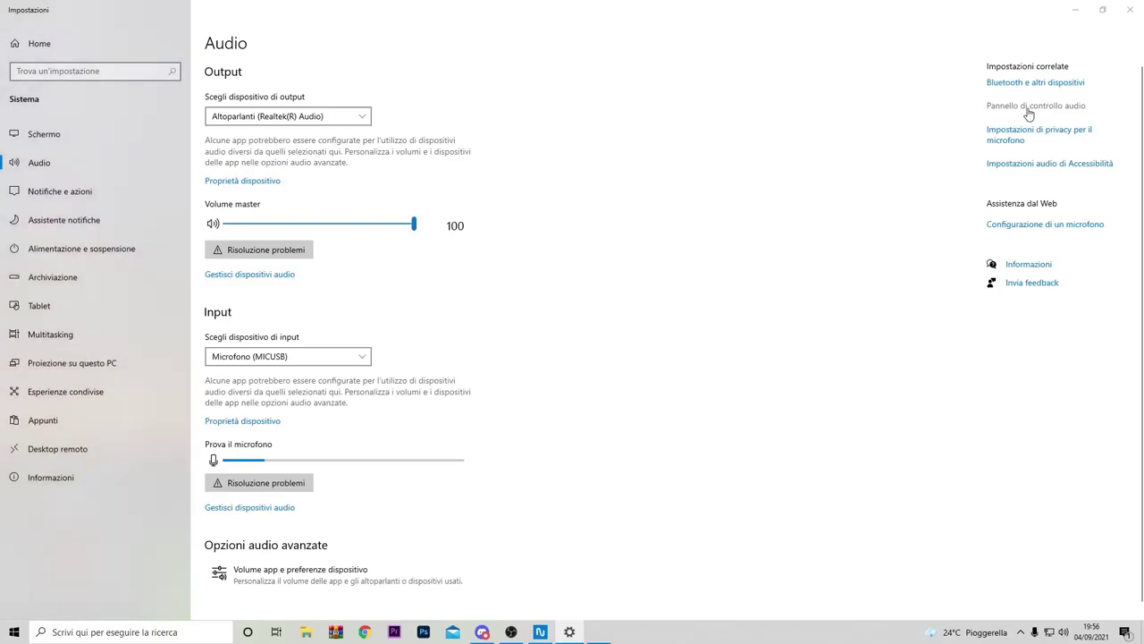
pyautogui.moveTo(214, 75); pyautogui.dragTo(617, 134)
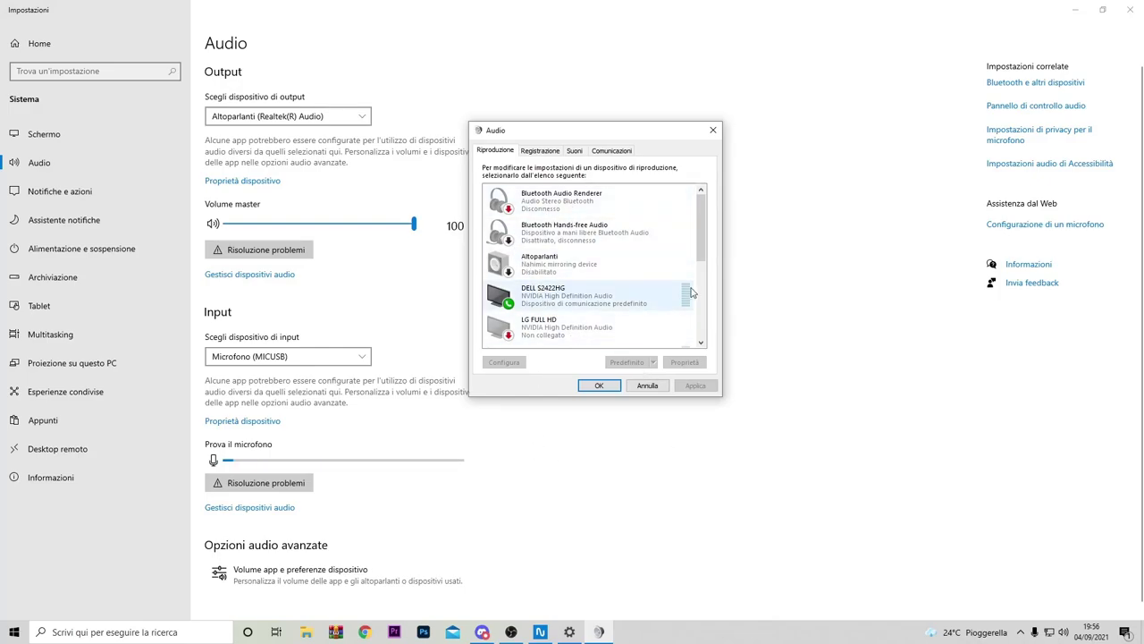
pyautogui.scroll(-1, 672, 291)
pyautogui.scroll(-2, 705, 270)
pyautogui.scroll(-3, 702, 295)
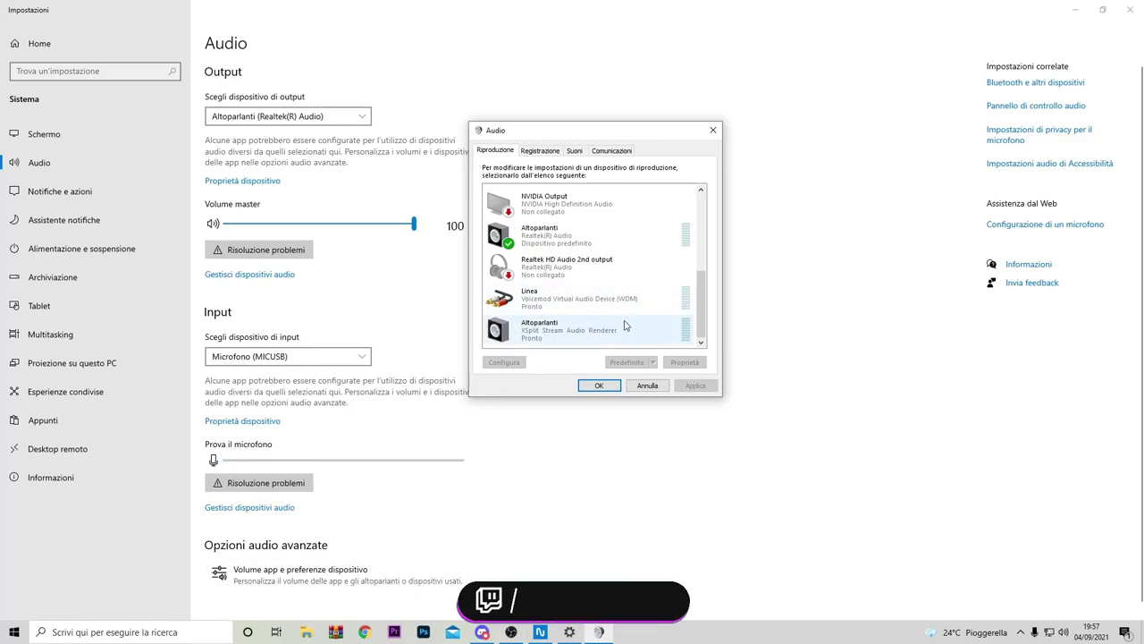
# Step: Play "Wolf Moon - Unicorn Heads" from the BUONA MUSICA desktop folder and minimize the music player
pyautogui.press('super+d')
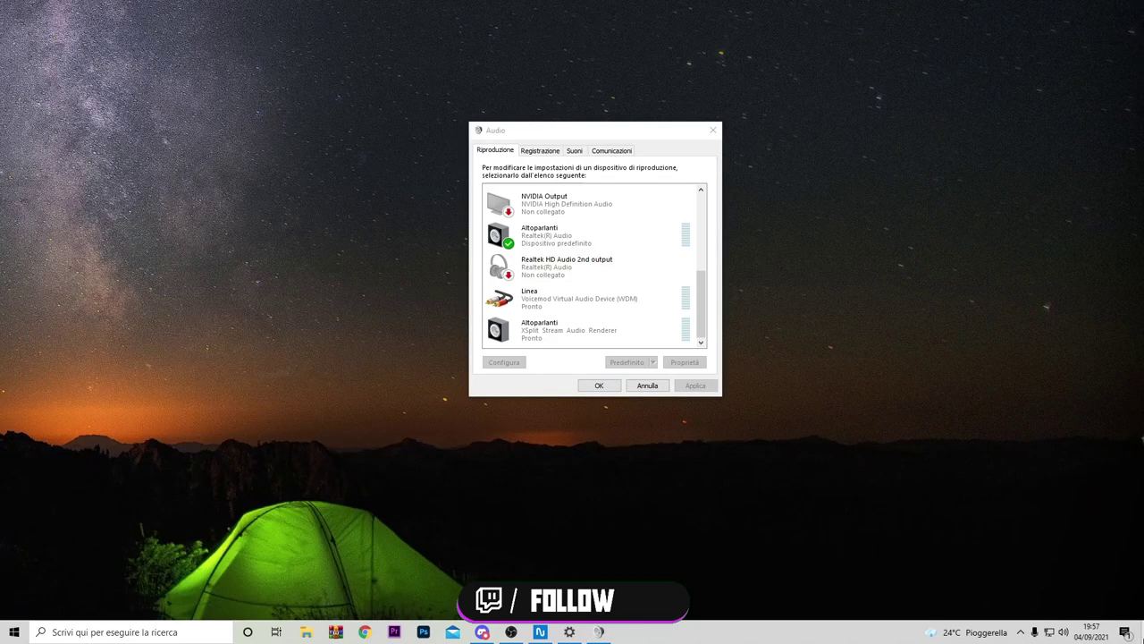
pyautogui.rightClick(625, 174)
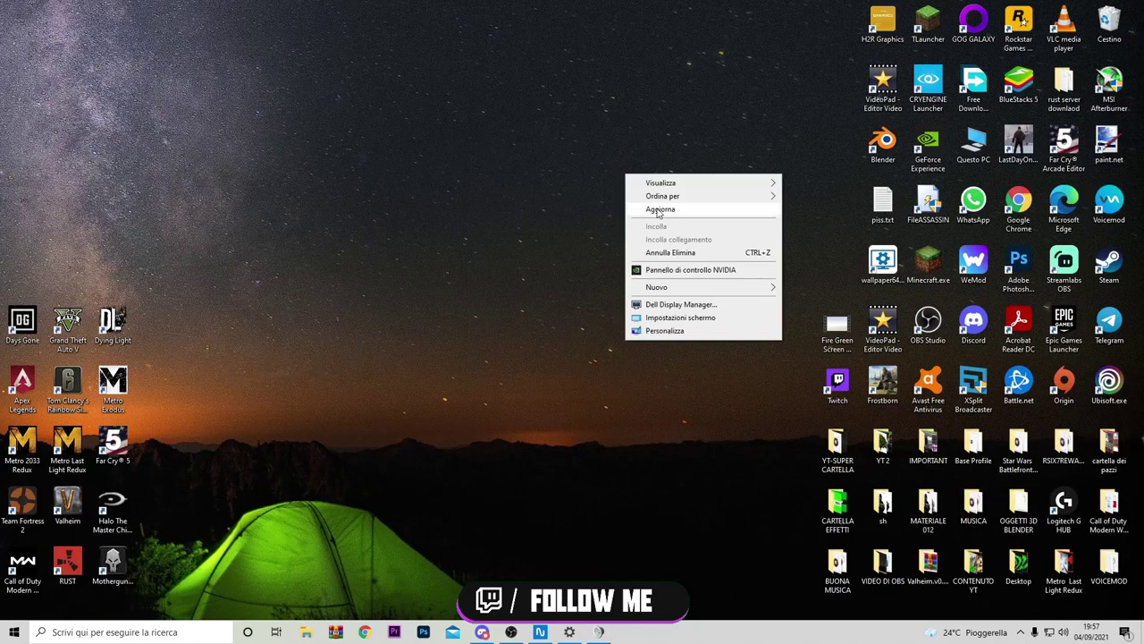
pyautogui.click(659, 209)
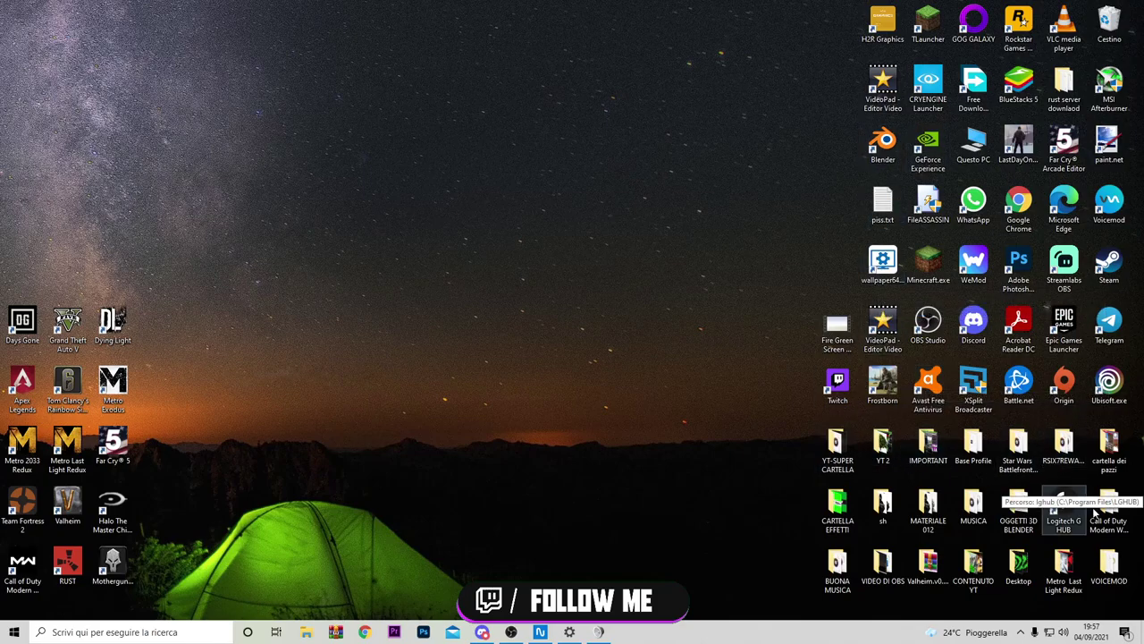
pyautogui.doubleClick(837, 570)
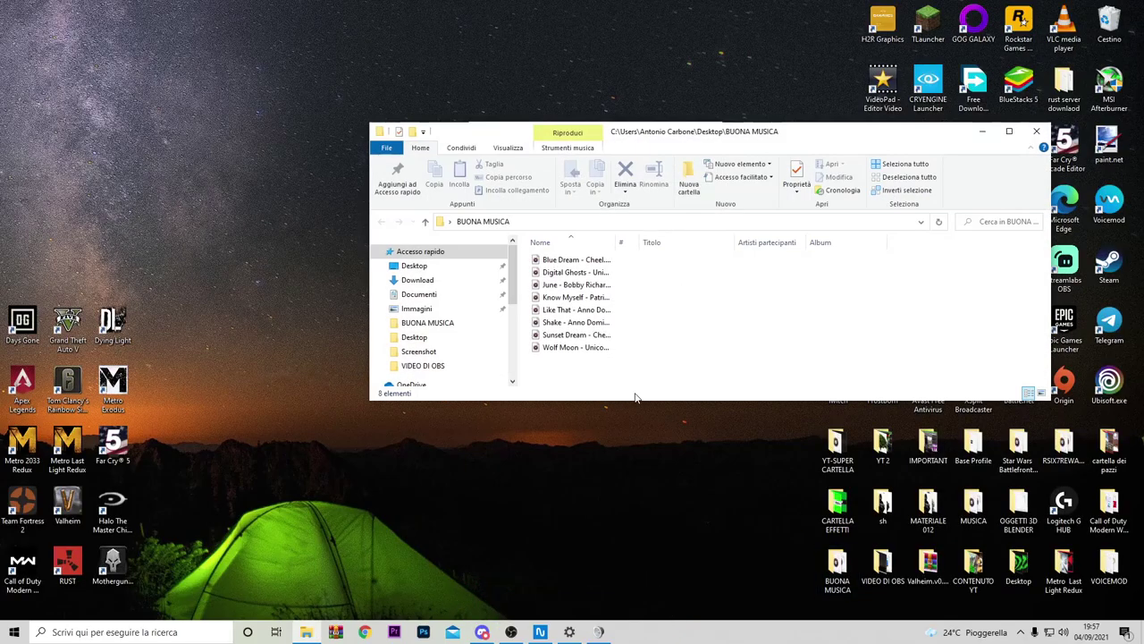
pyautogui.doubleClick(604, 347)
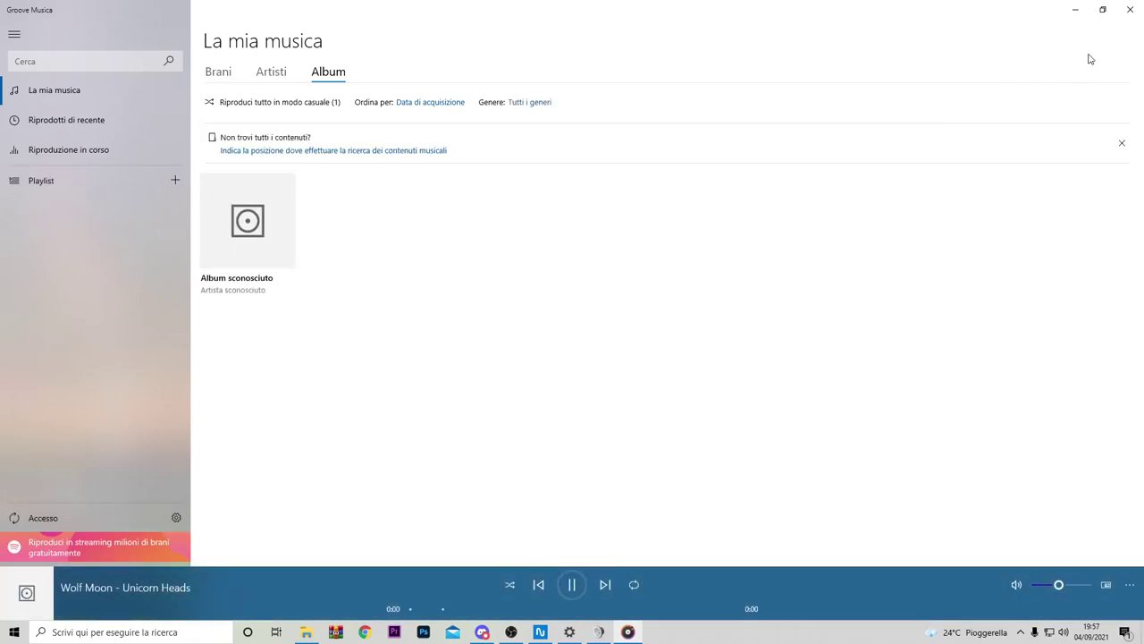
pyautogui.click(1076, 9)
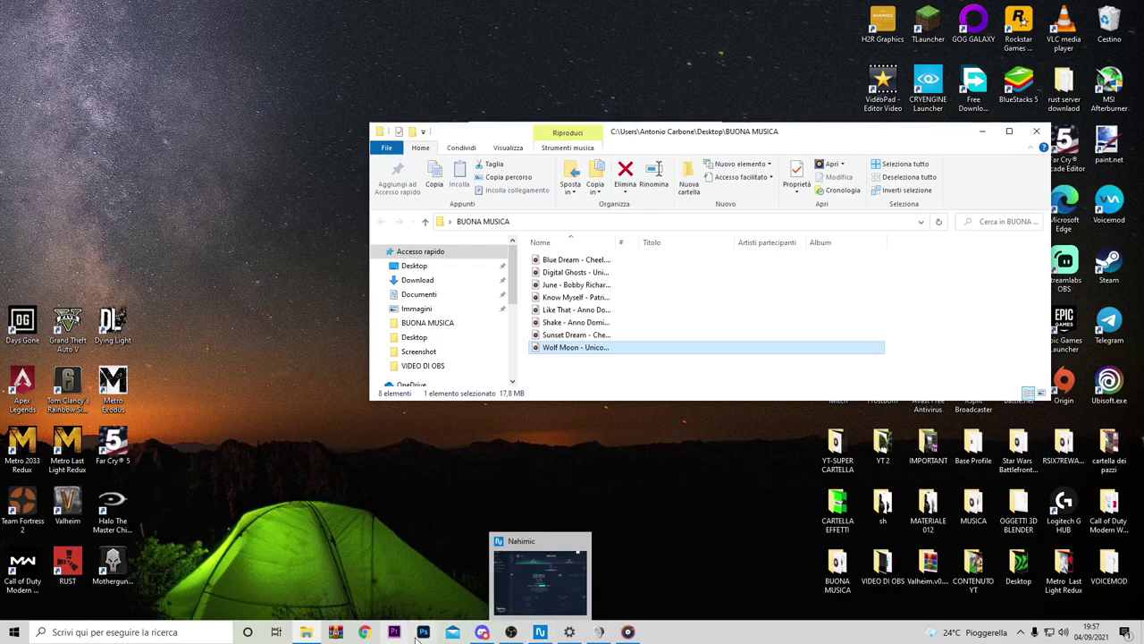
# Step: Return to the Audio settings page and check the master volume's level meter while the music plays
pyautogui.click(540, 635)
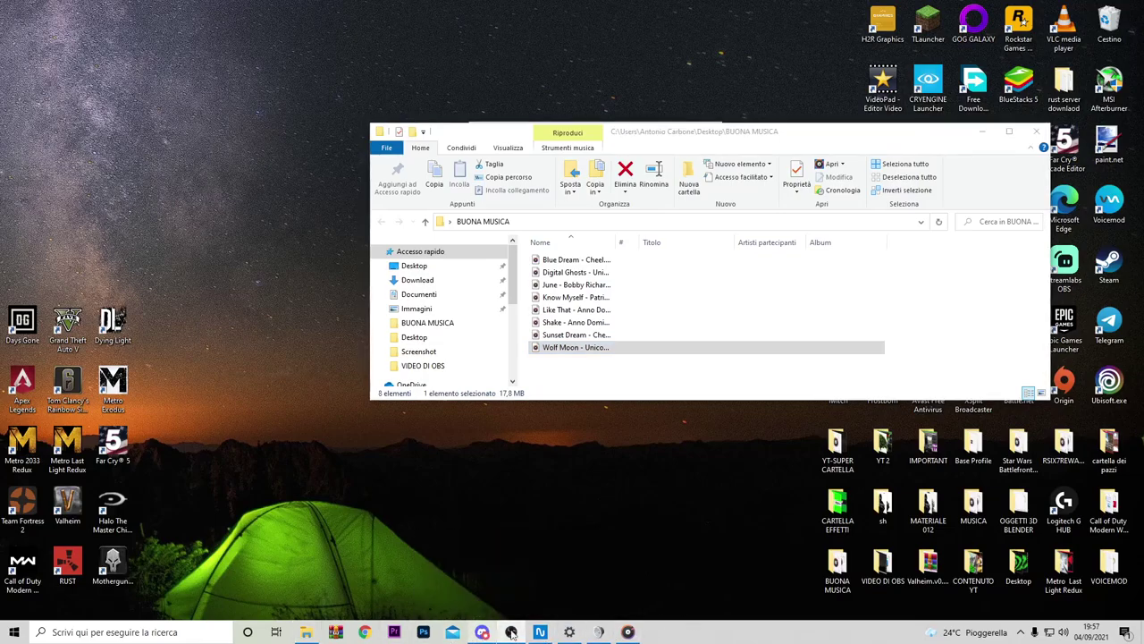
pyautogui.click(569, 632)
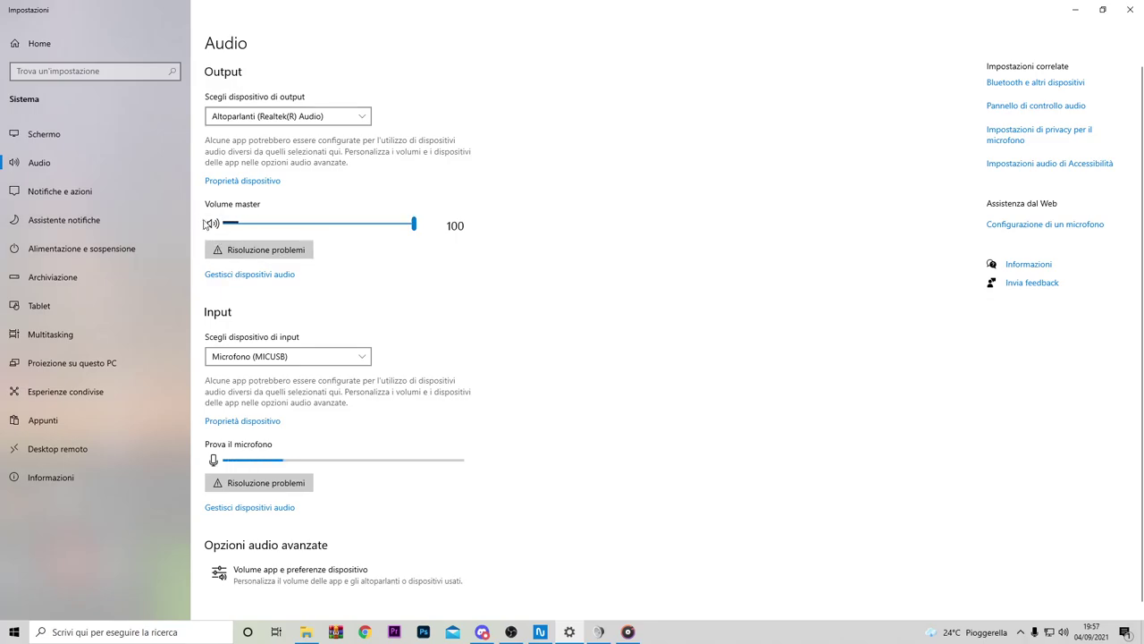
pyautogui.scroll(-10, 223, 223)
pyautogui.moveTo(192, 236); pyautogui.dragTo(471, 238)
pyautogui.click(570, 632)
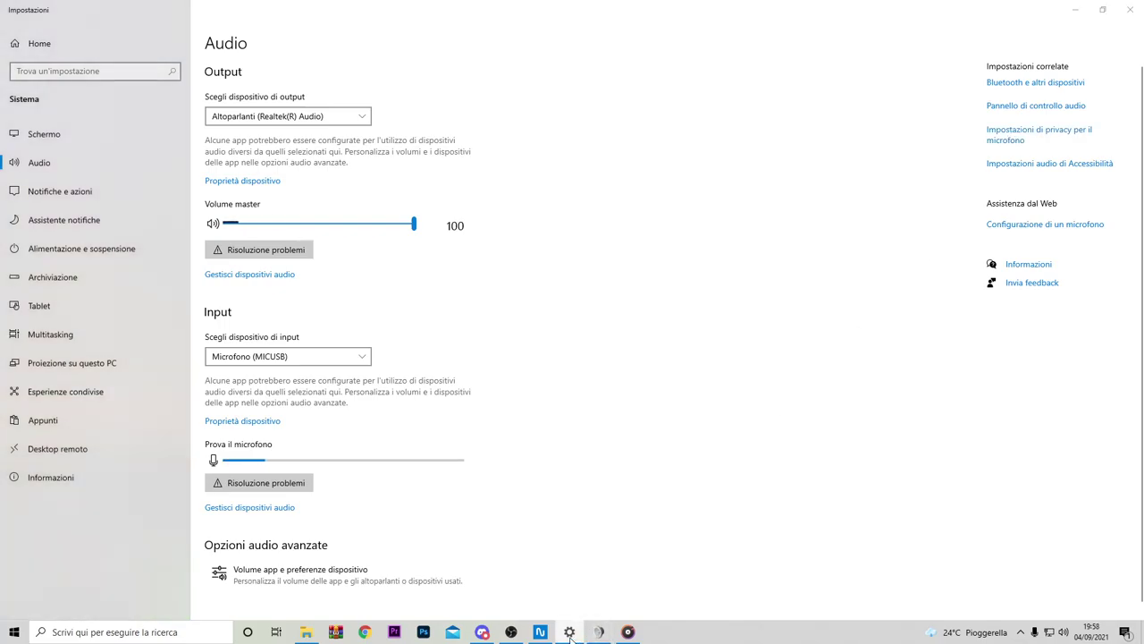
pyautogui.click(570, 633)
# Step: Disable the Altoparlanti Realtek(R) Audio playback device in the audio control panel
pyautogui.click(599, 632)
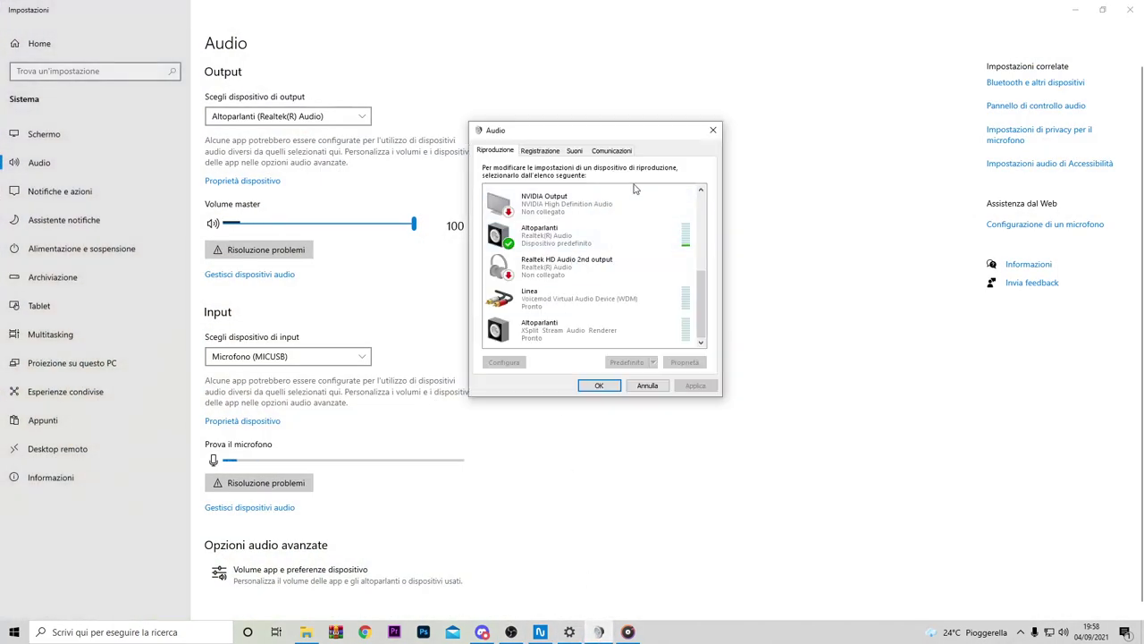
pyautogui.rightClick(563, 246)
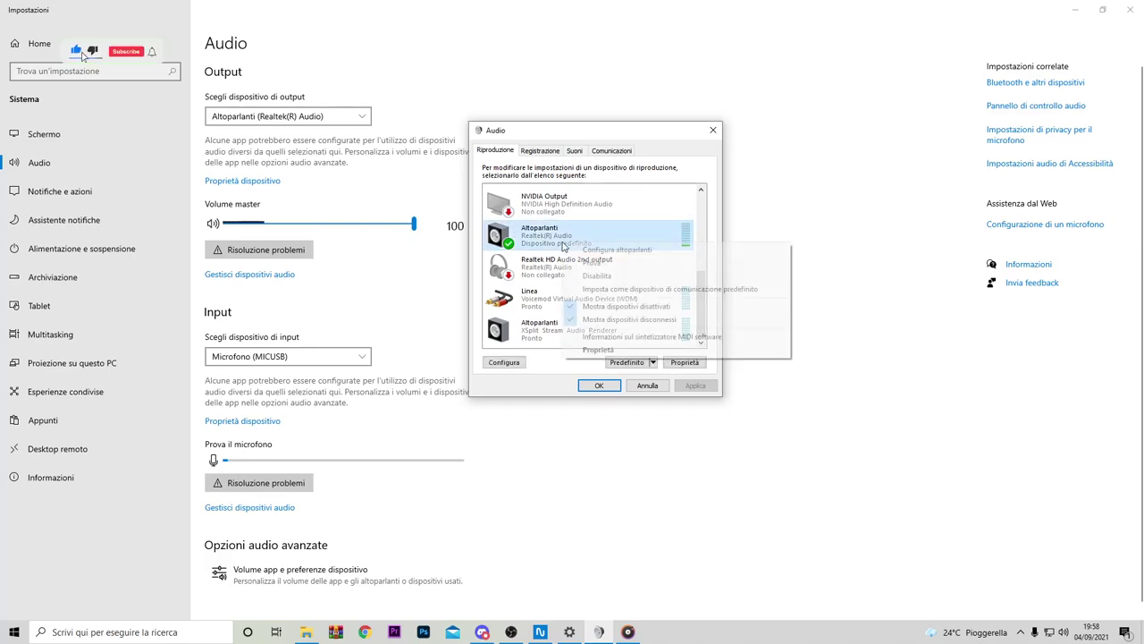
pyautogui.click(597, 275)
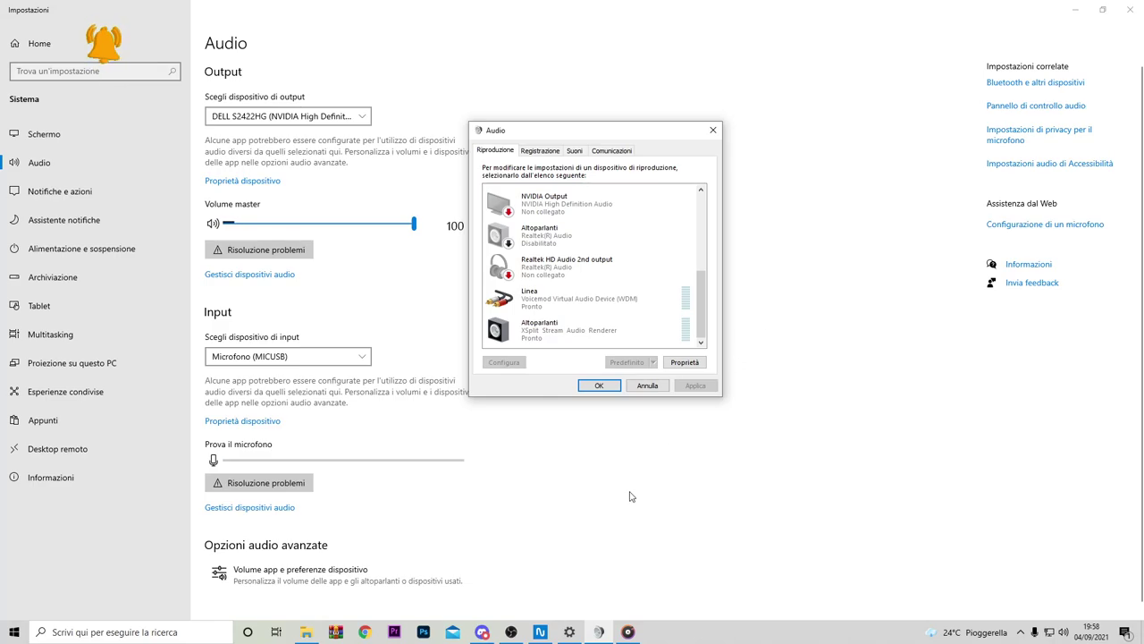
# Step: Skip the Wolf Moon track ahead to 2:25 in Groove Musica and check the master volume's level meter in the Audio settings
pyautogui.click(628, 632)
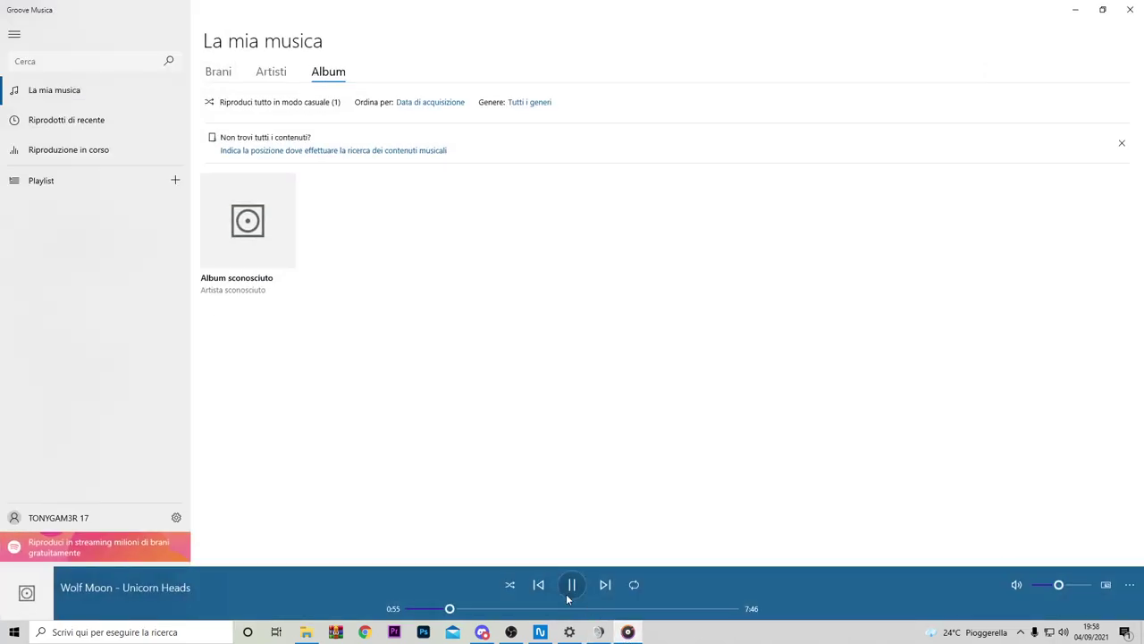
pyautogui.click(512, 608)
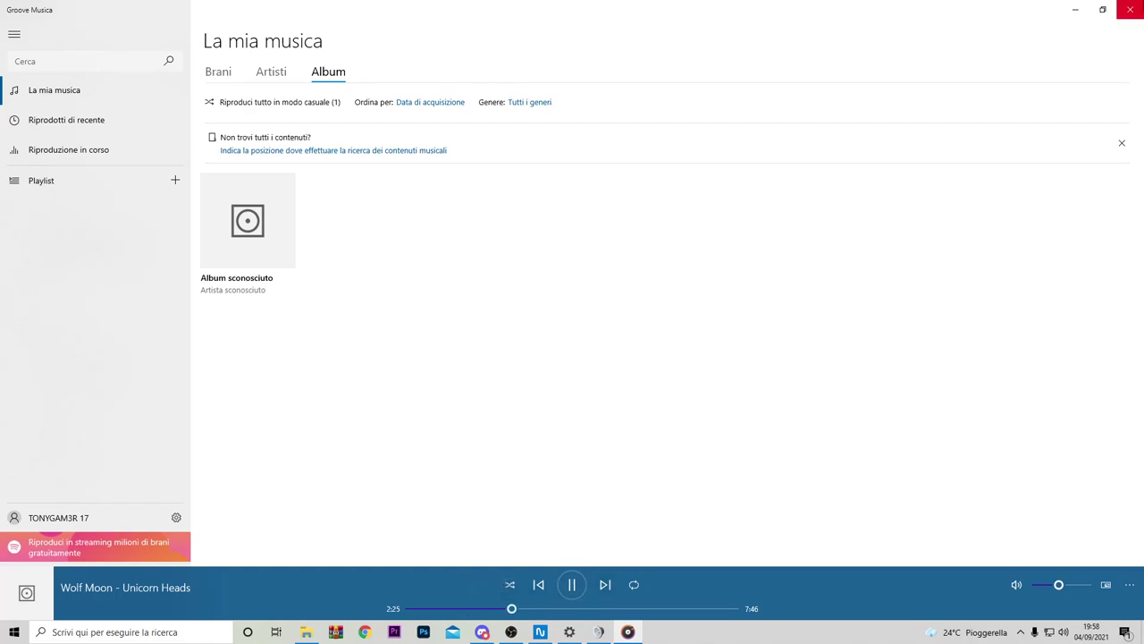
pyautogui.click(1075, 9)
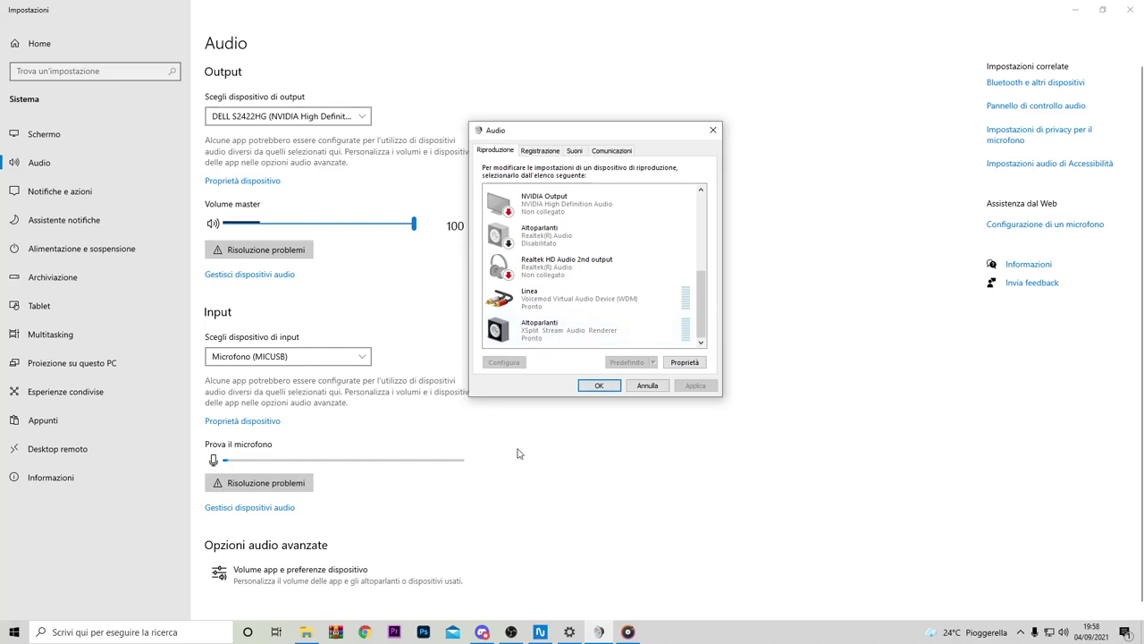
# Step: Pause the Wolf Moon track in Groove Musica and minimize the player to return to the playback devices
pyautogui.click(627, 631)
pyautogui.click(573, 585)
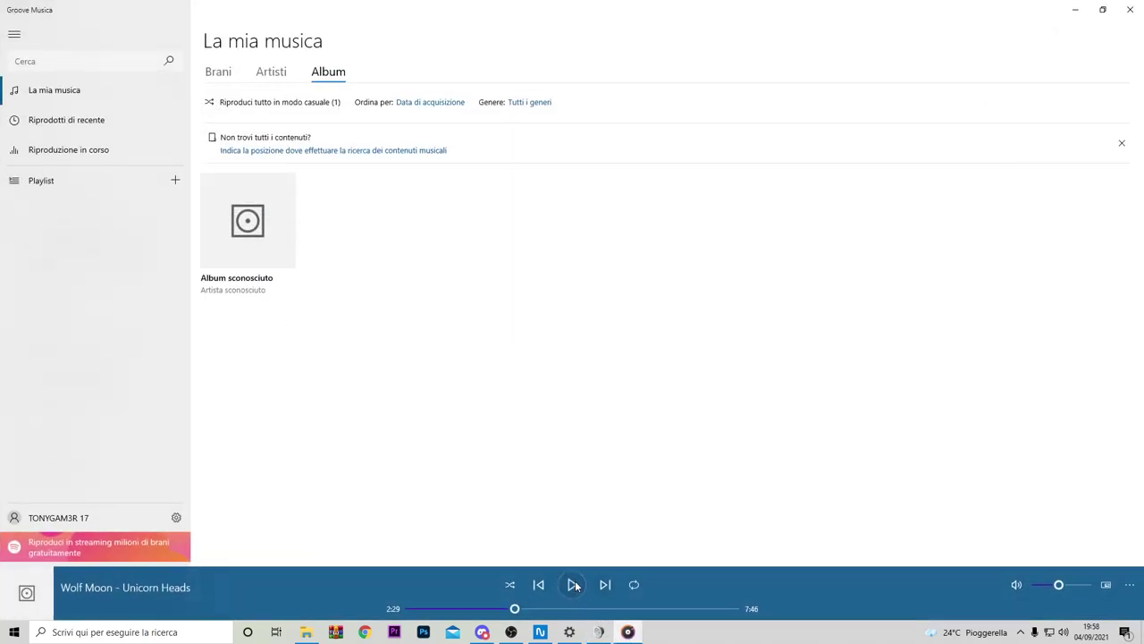
pyautogui.click(1075, 9)
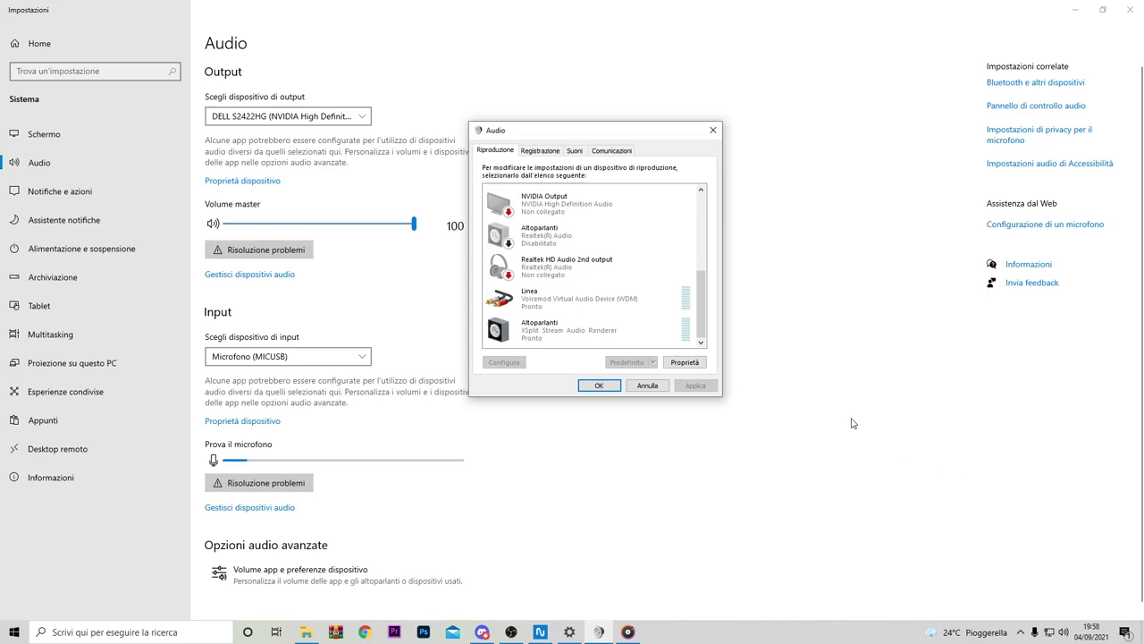
# Step: Enable the Altoparlanti Realtek(R) Audio playback device again and resume the Wolf Moon track, minimizing the player
pyautogui.rightClick(552, 237)
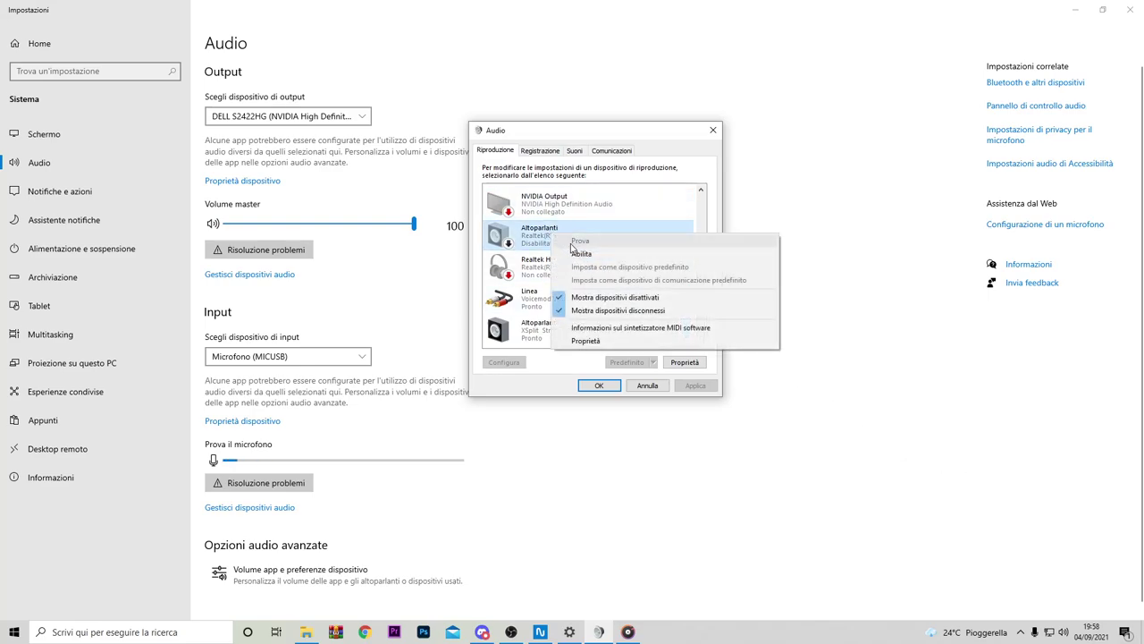
pyautogui.click(576, 243)
pyautogui.click(627, 632)
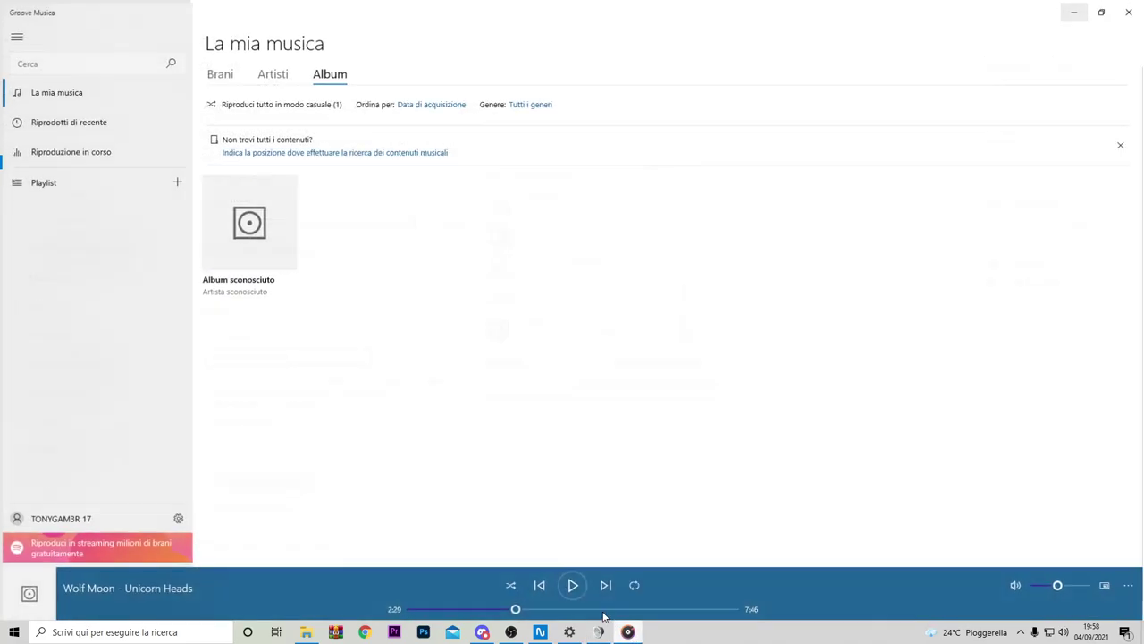
pyautogui.click(572, 585)
pyautogui.click(1078, 10)
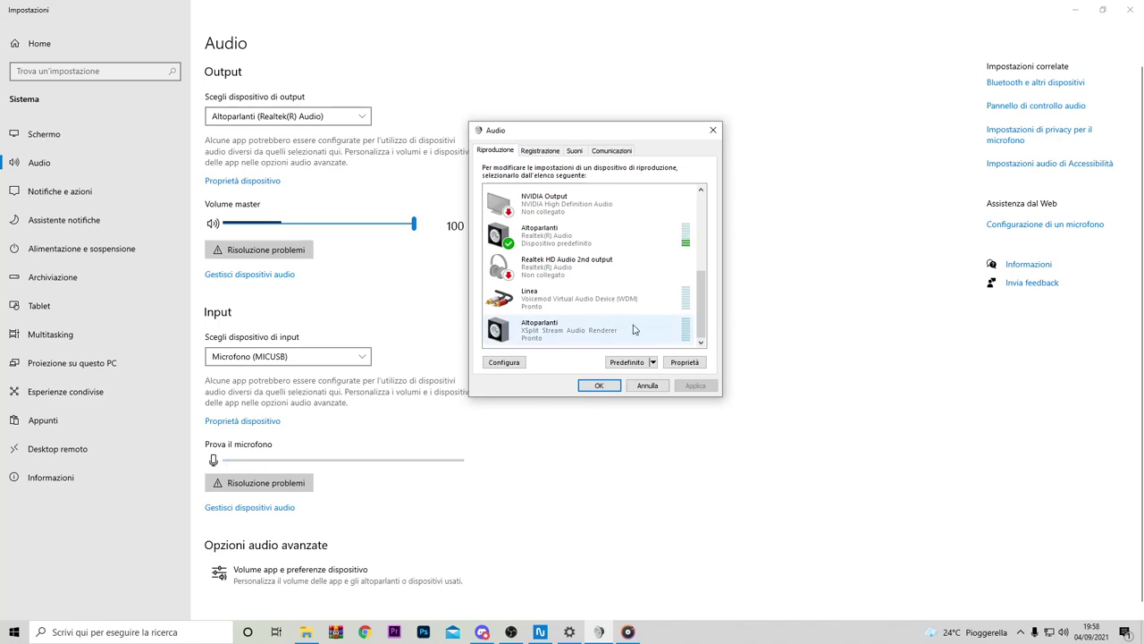
# Step: Review the other playback devices in the audio control panel's list while the music plays
pyautogui.scroll(1, 633, 334)
pyautogui.moveTo(698, 290); pyautogui.dragTo(681, 212)
pyautogui.scroll(-1, 681, 212)
pyautogui.scroll(1, 688, 215)
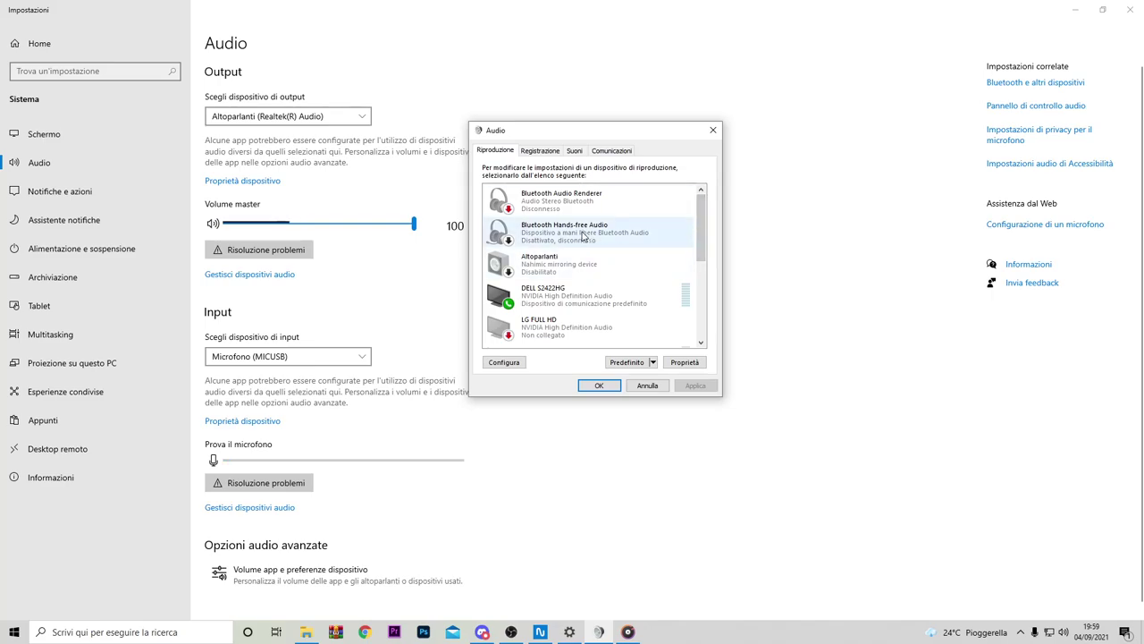
pyautogui.moveTo(629, 630)
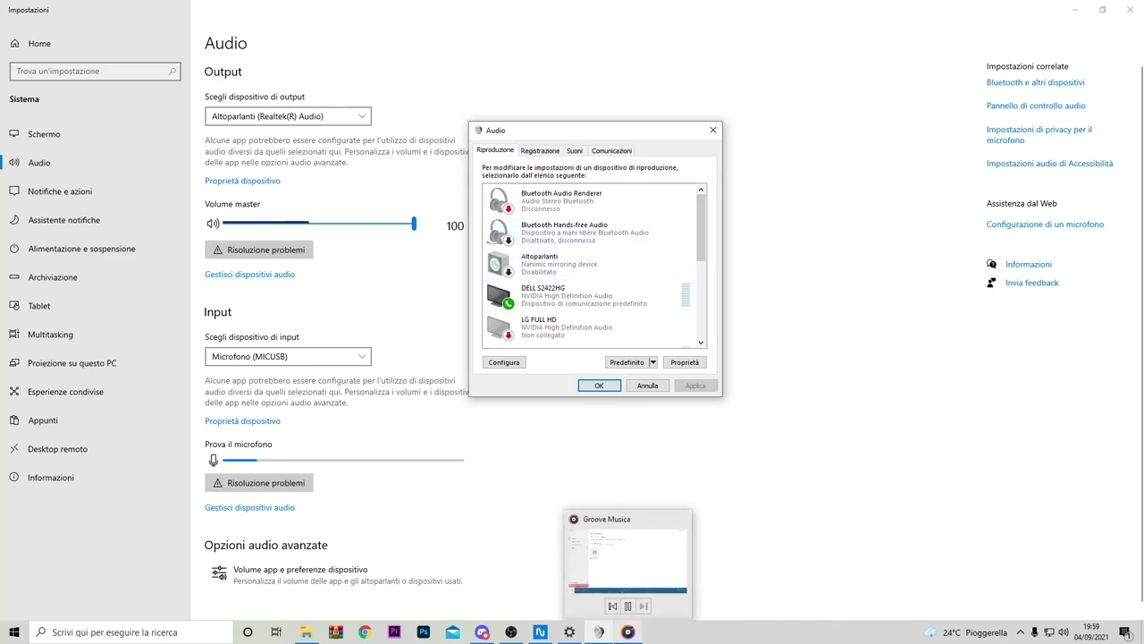
pyautogui.click(838, 395)
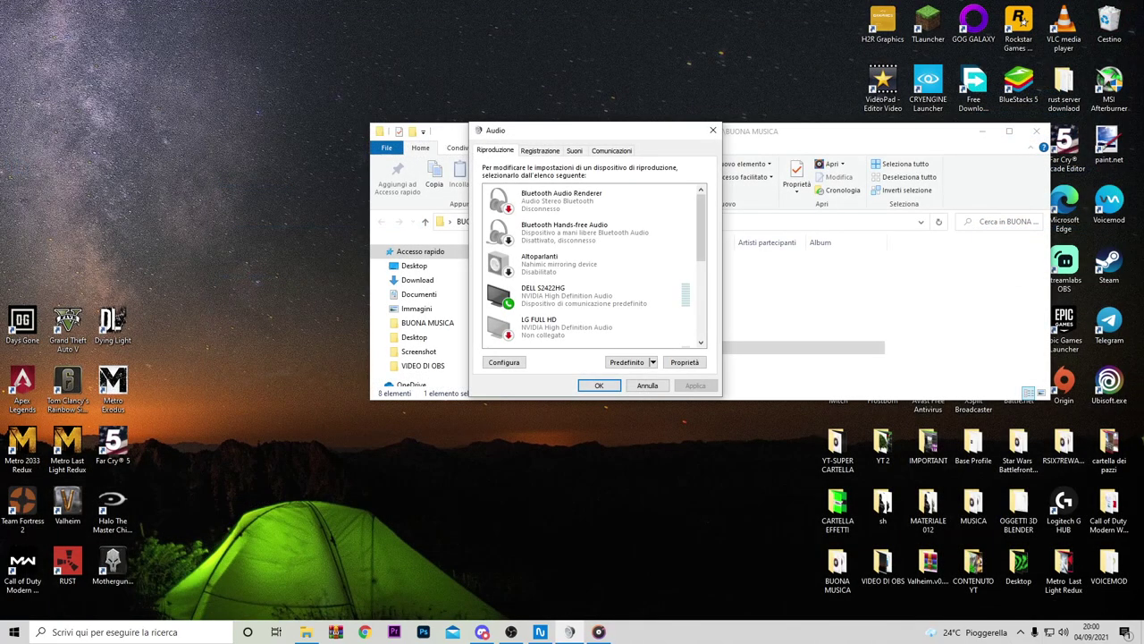
# Step: Close the Audio control panel dialog and the BUONA MUSICA folder window
pyautogui.click(712, 130)
pyautogui.click(1037, 130)
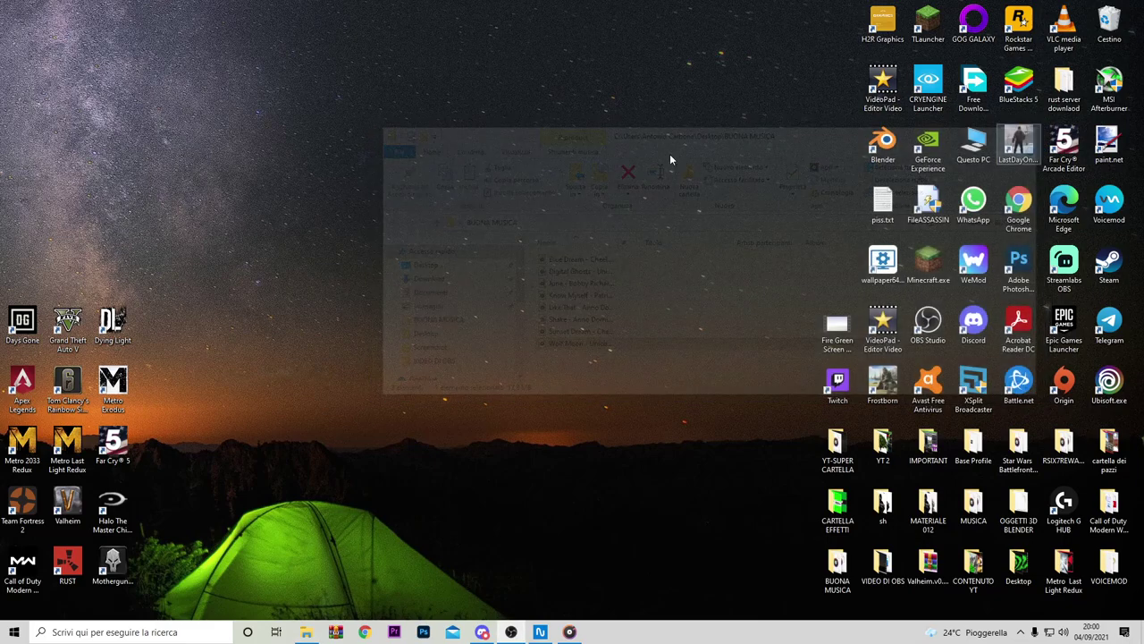